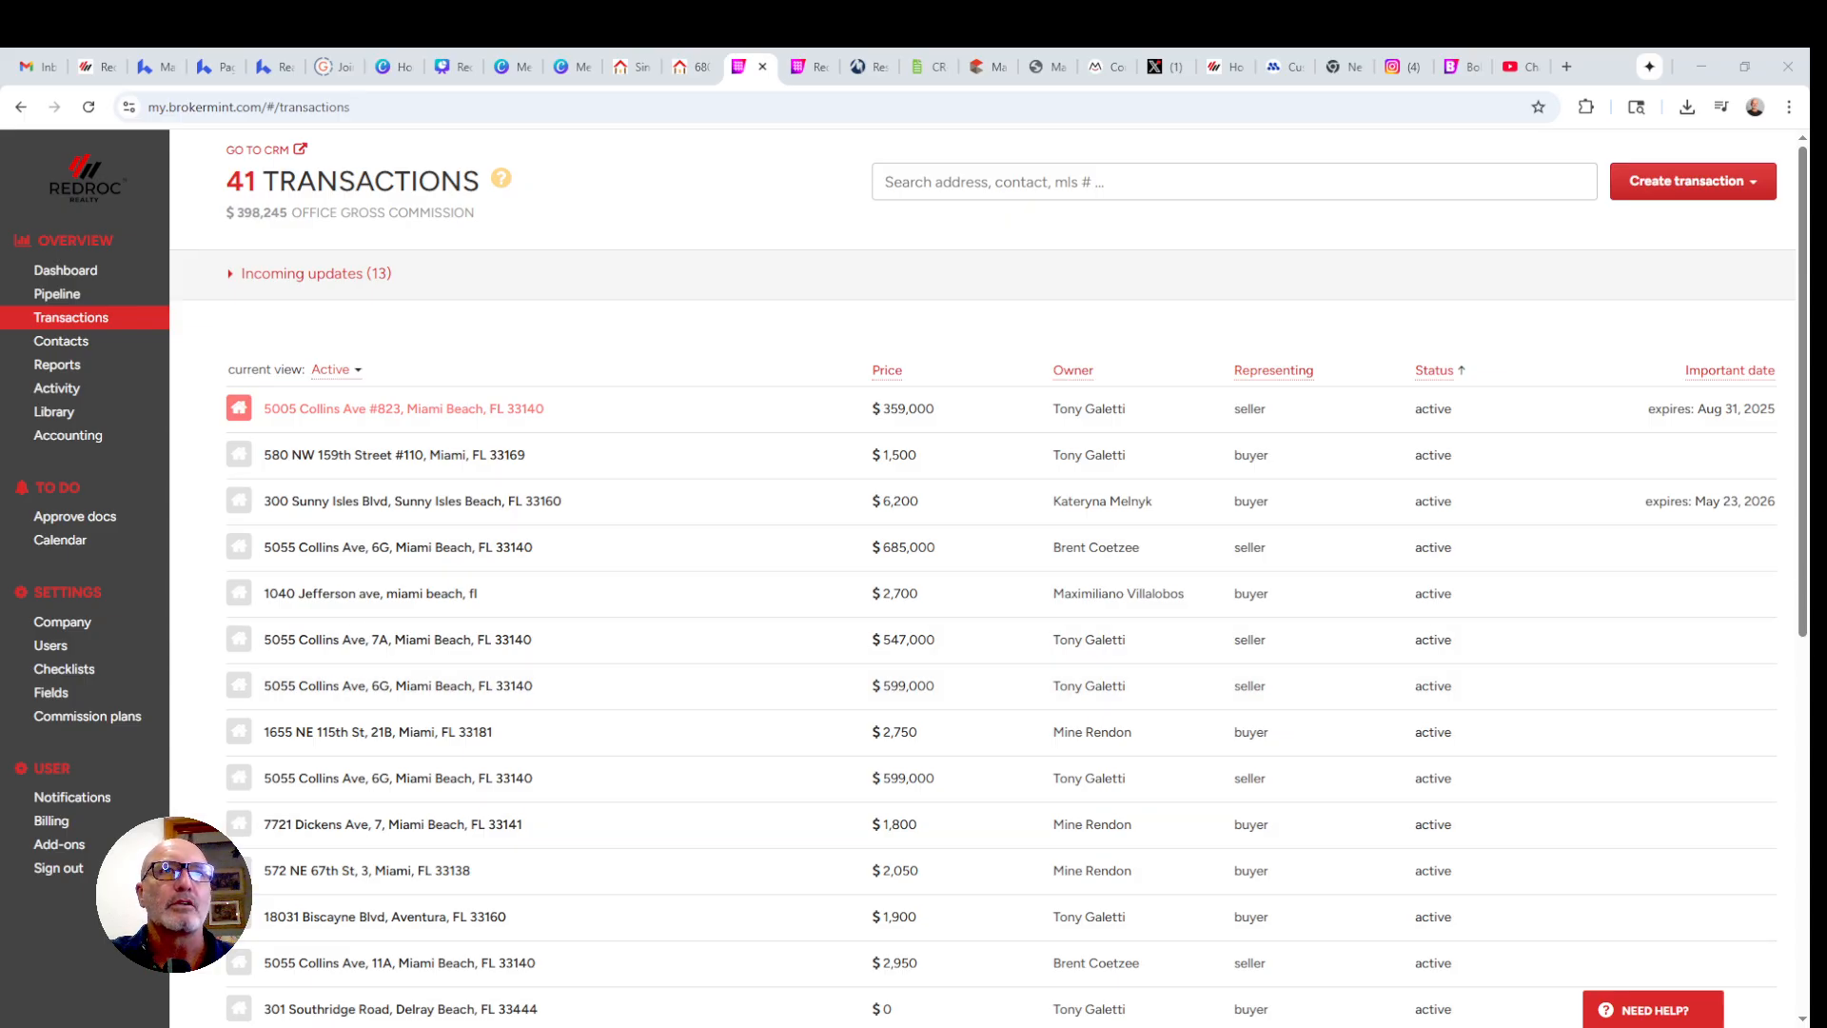
- Open the Create transaction menu and choose Create new to open a blank transaction form
click(1704, 183)
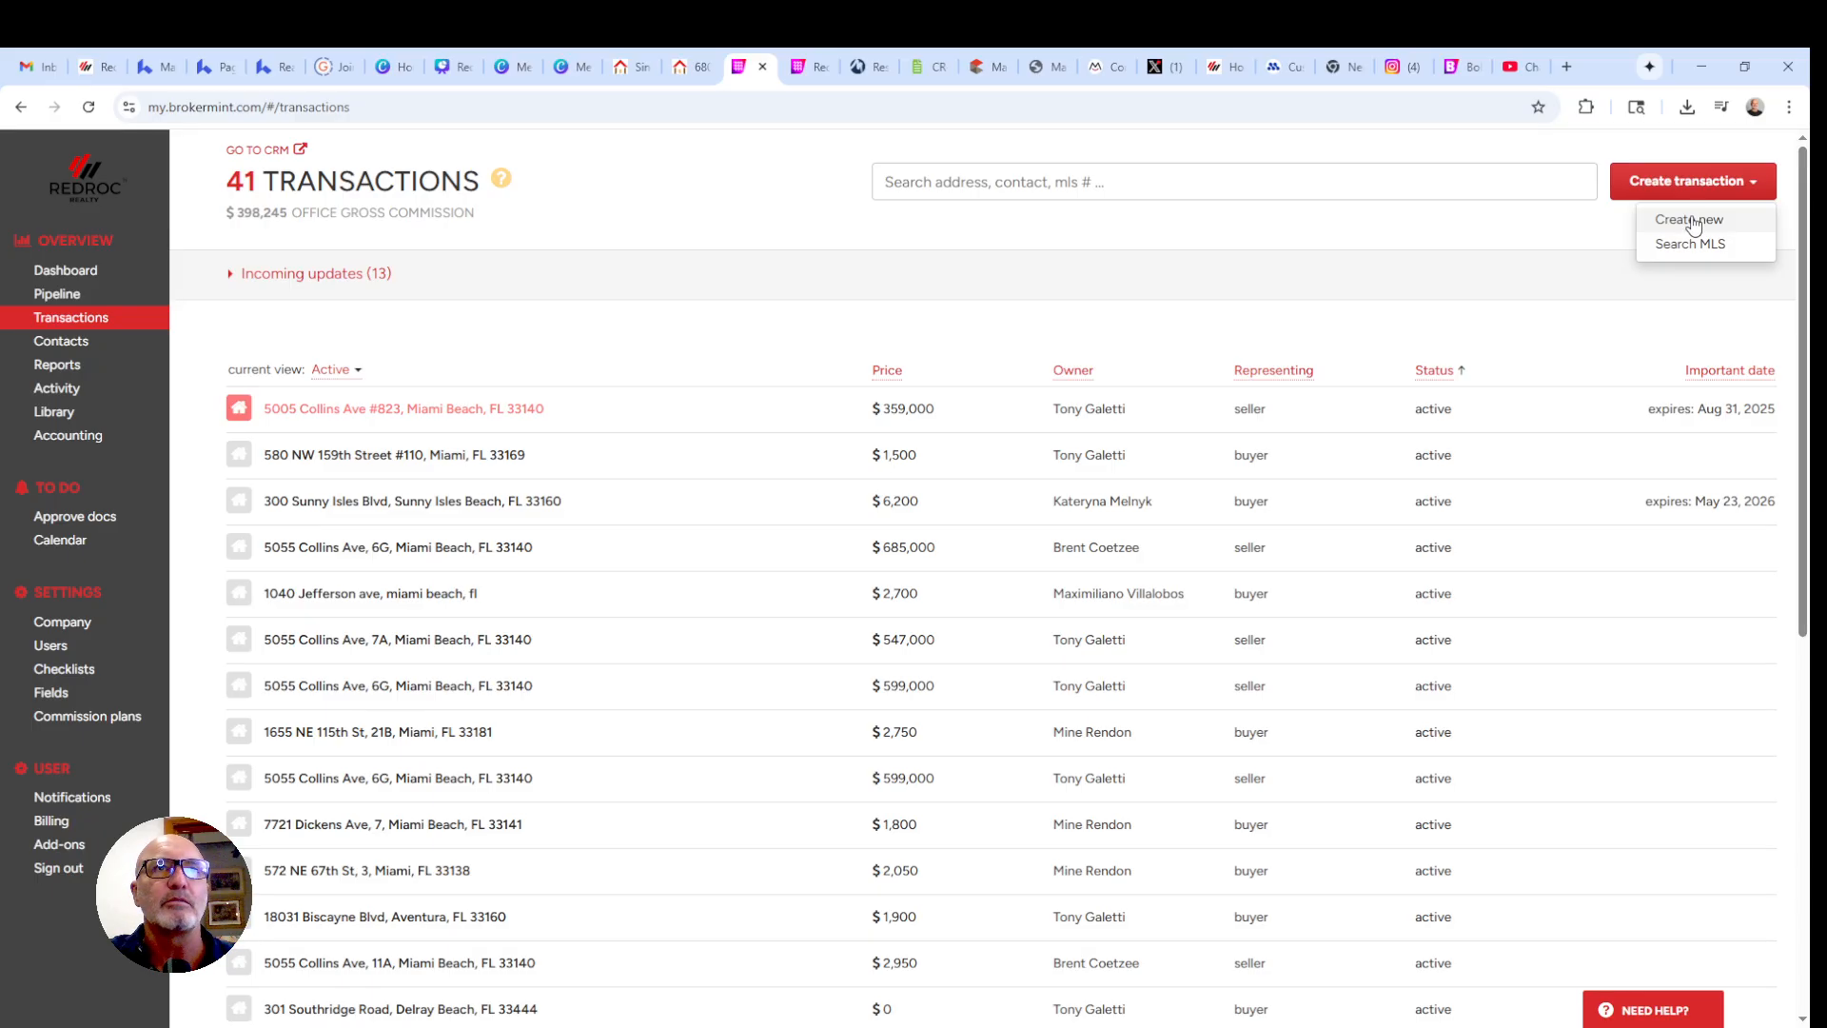
click(1691, 220)
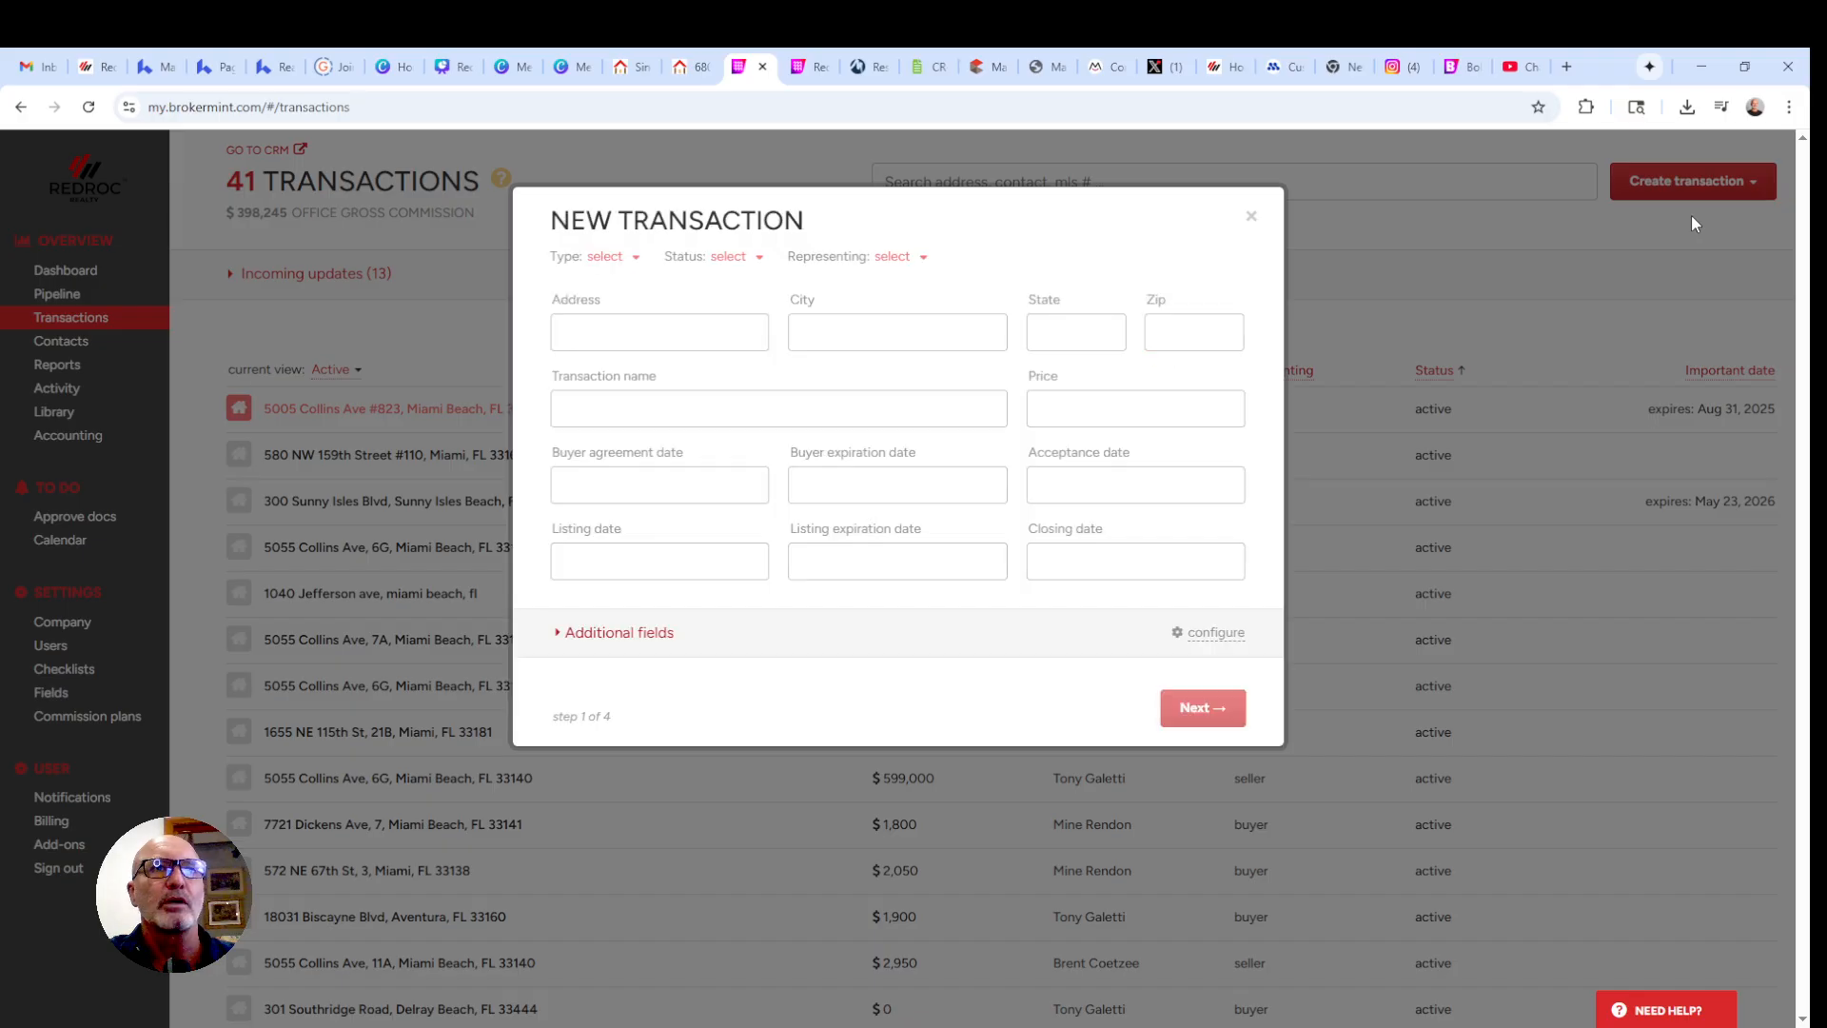
- Set the transaction type to Traditional sale, status to Opportunity, and representing to Buyer
click(609, 259)
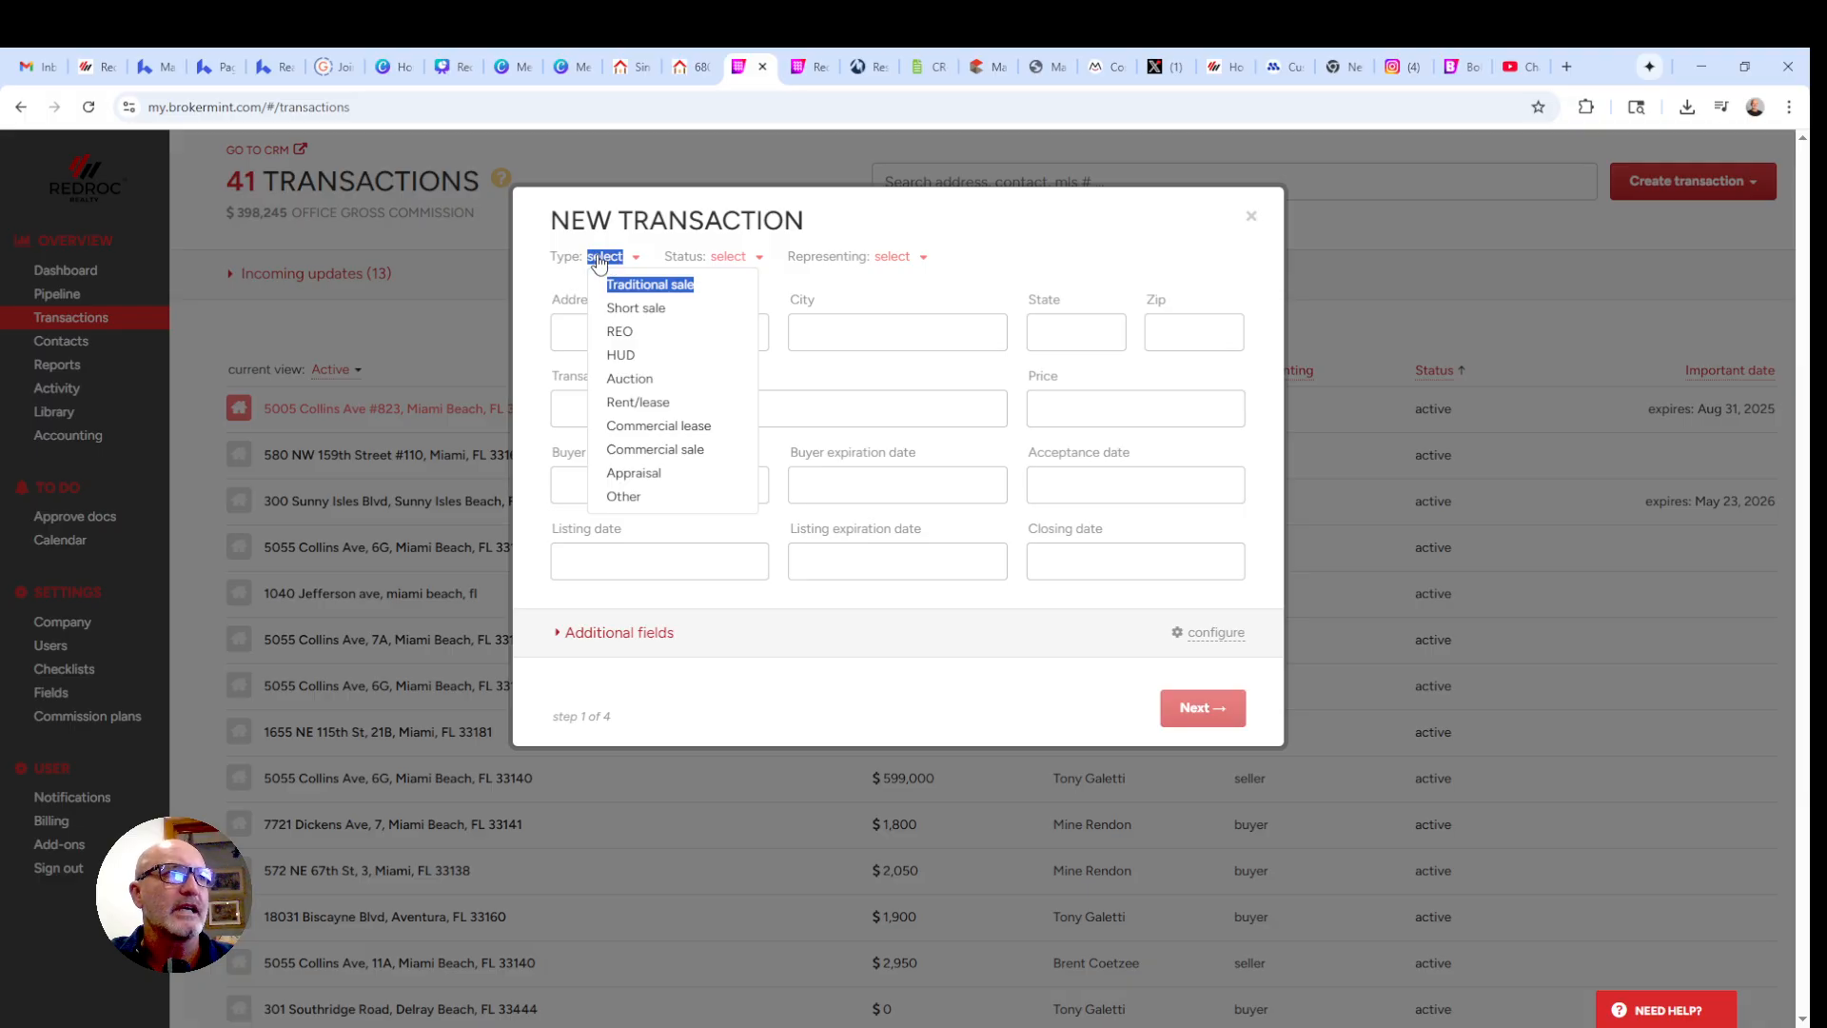
click(638, 286)
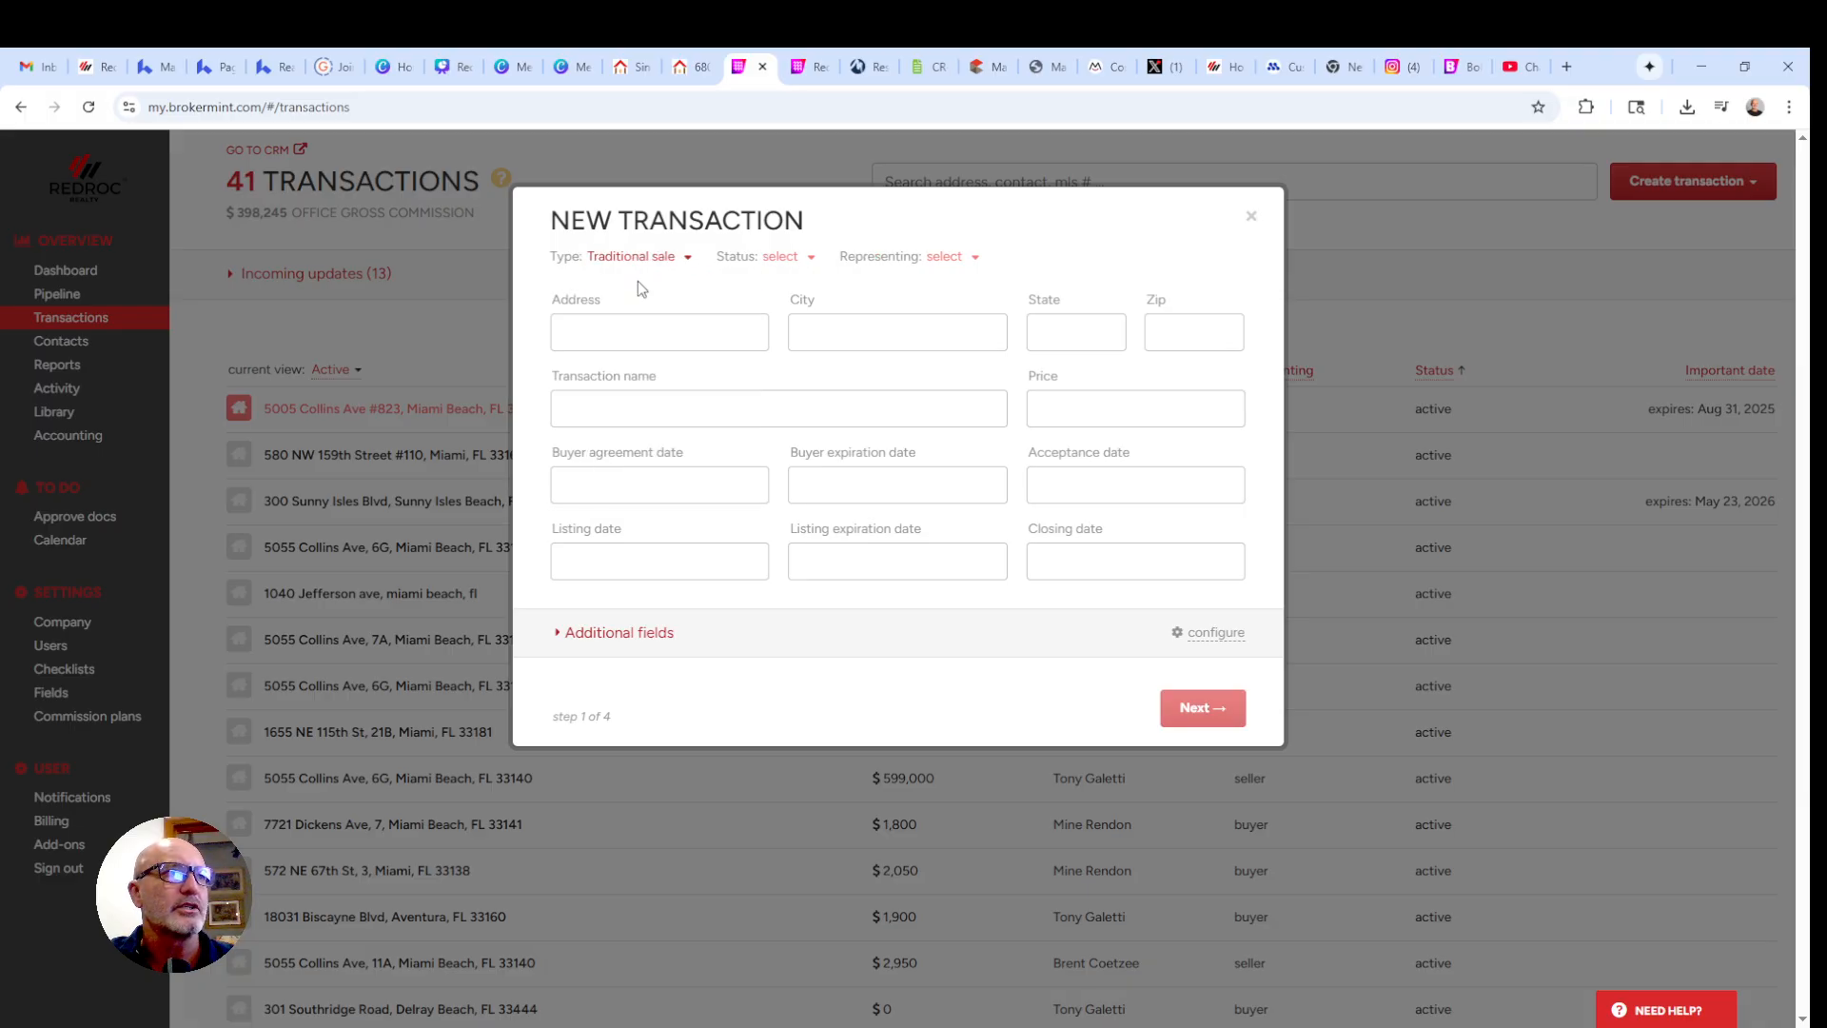
click(784, 258)
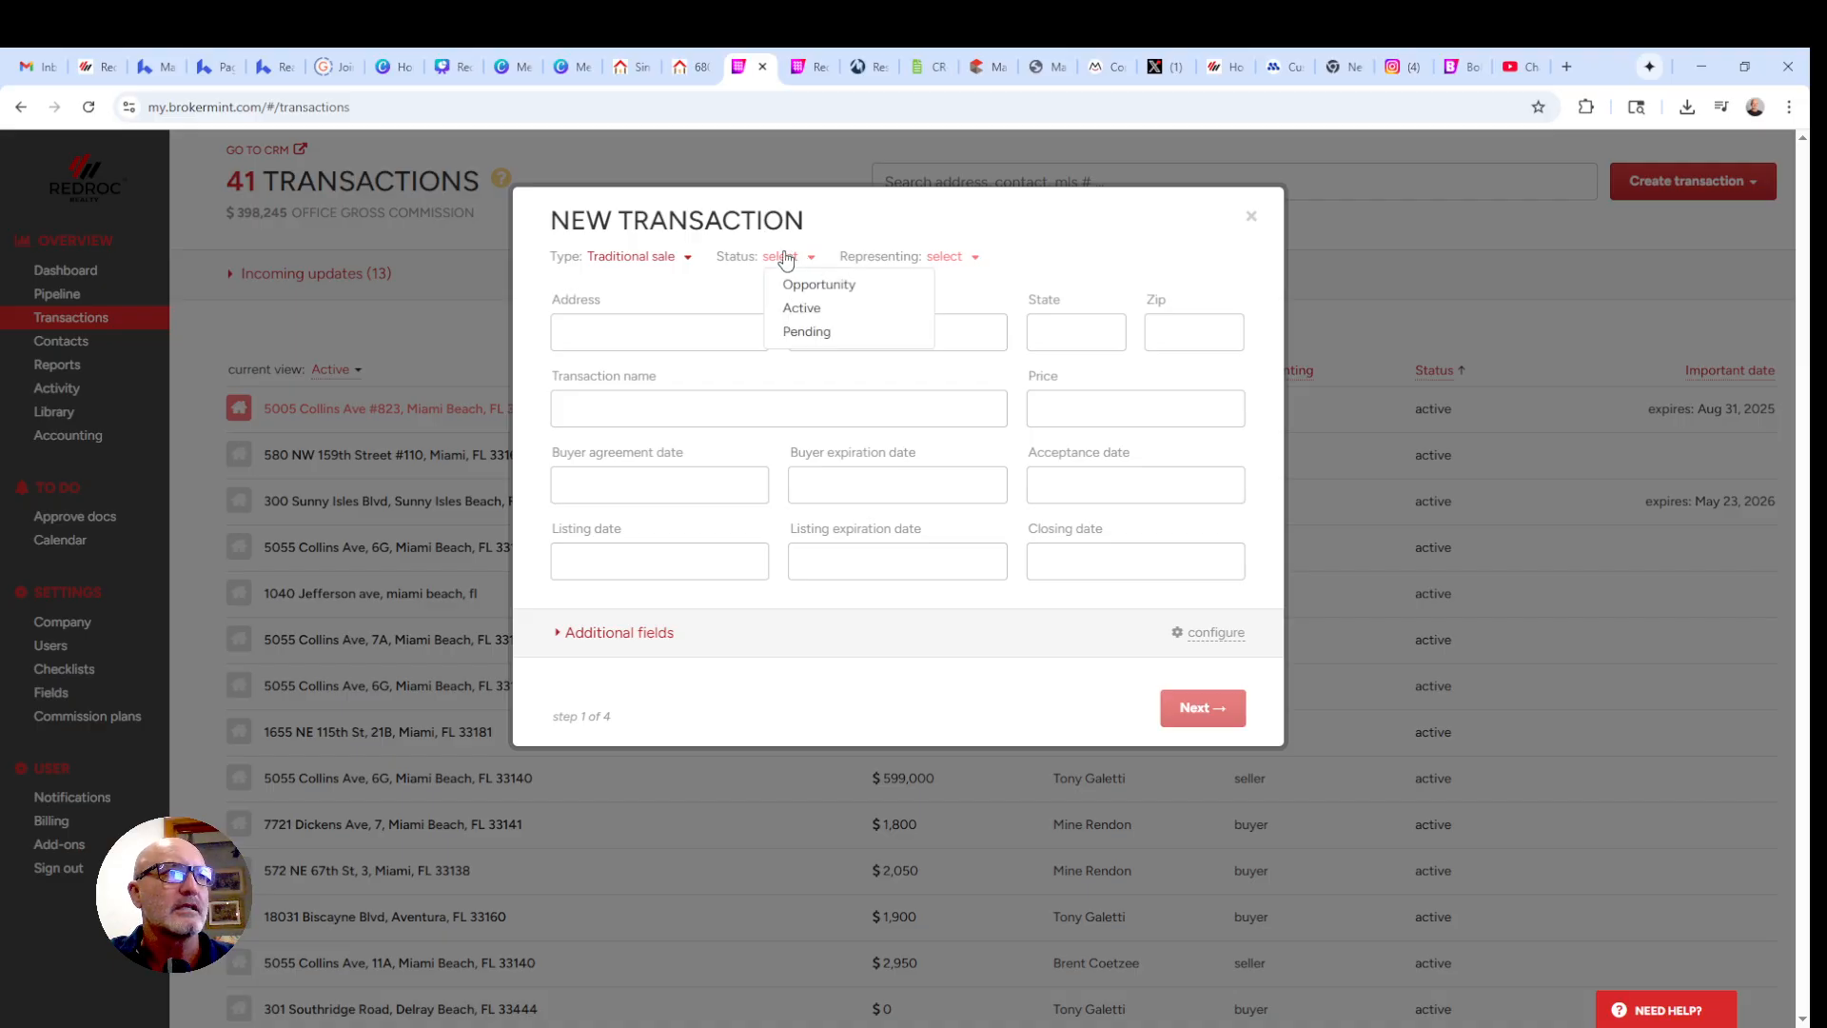
click(804, 285)
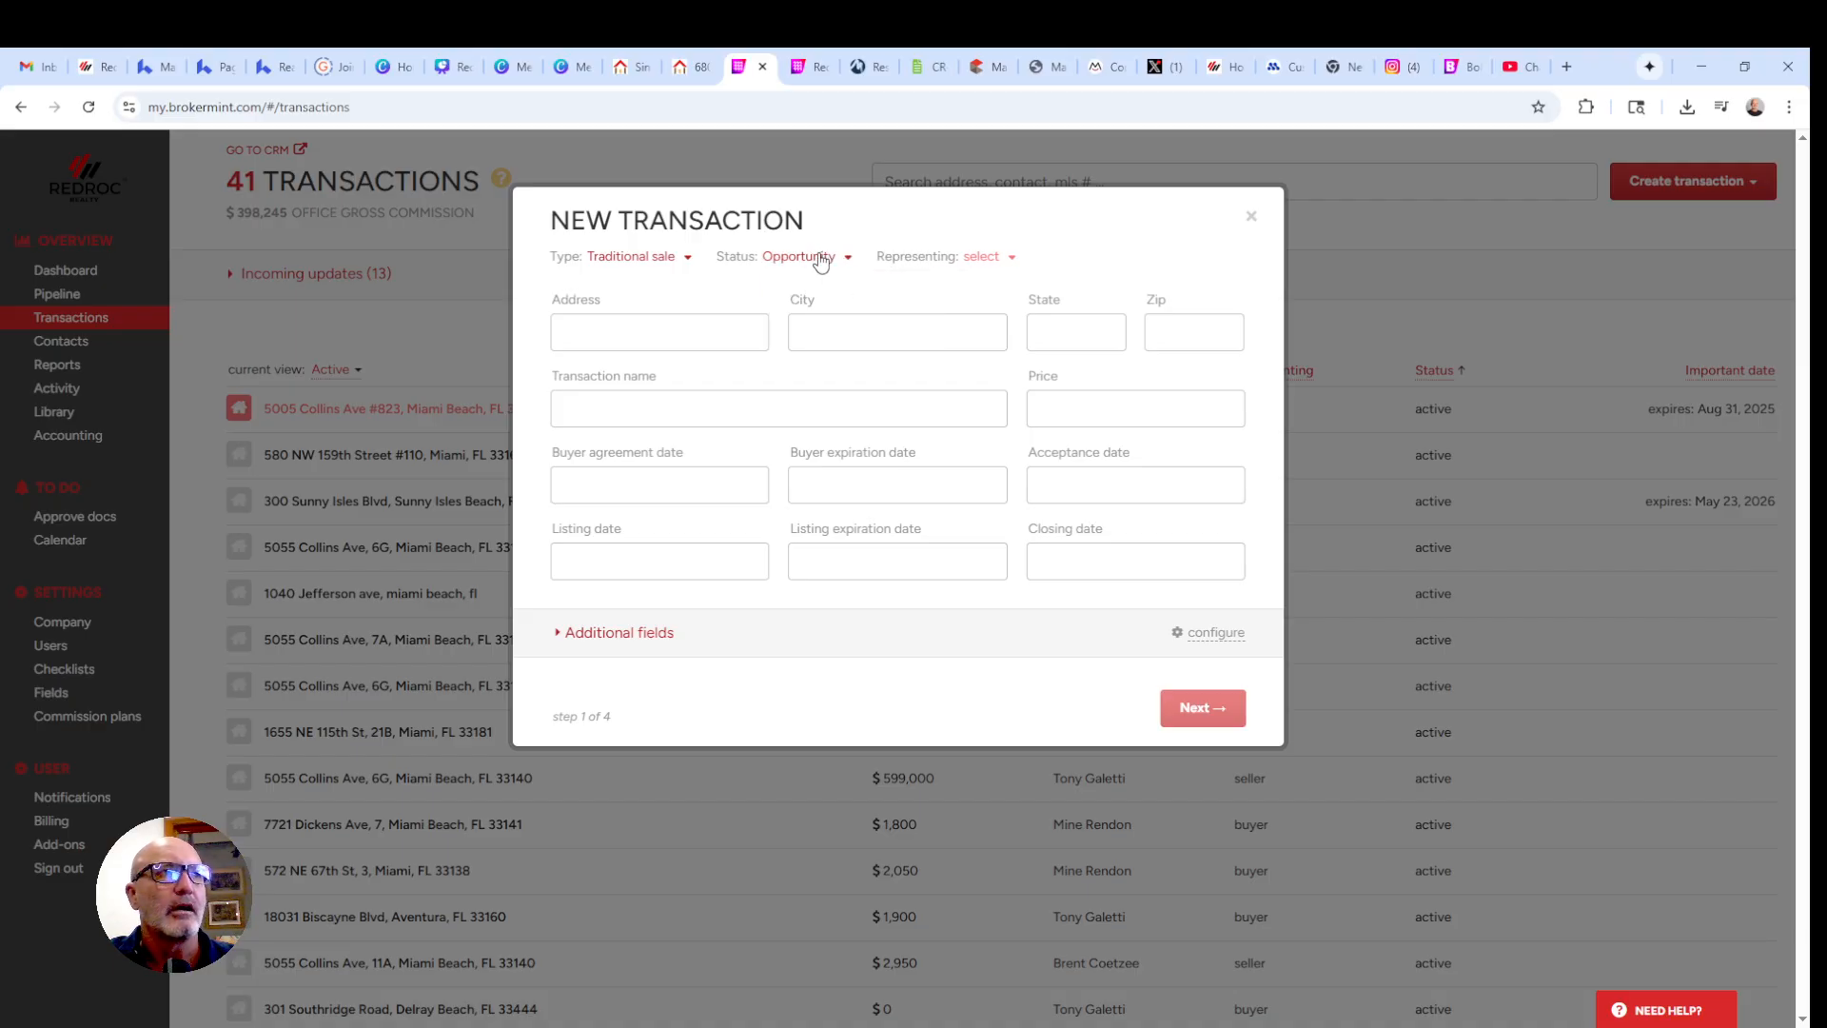
click(818, 259)
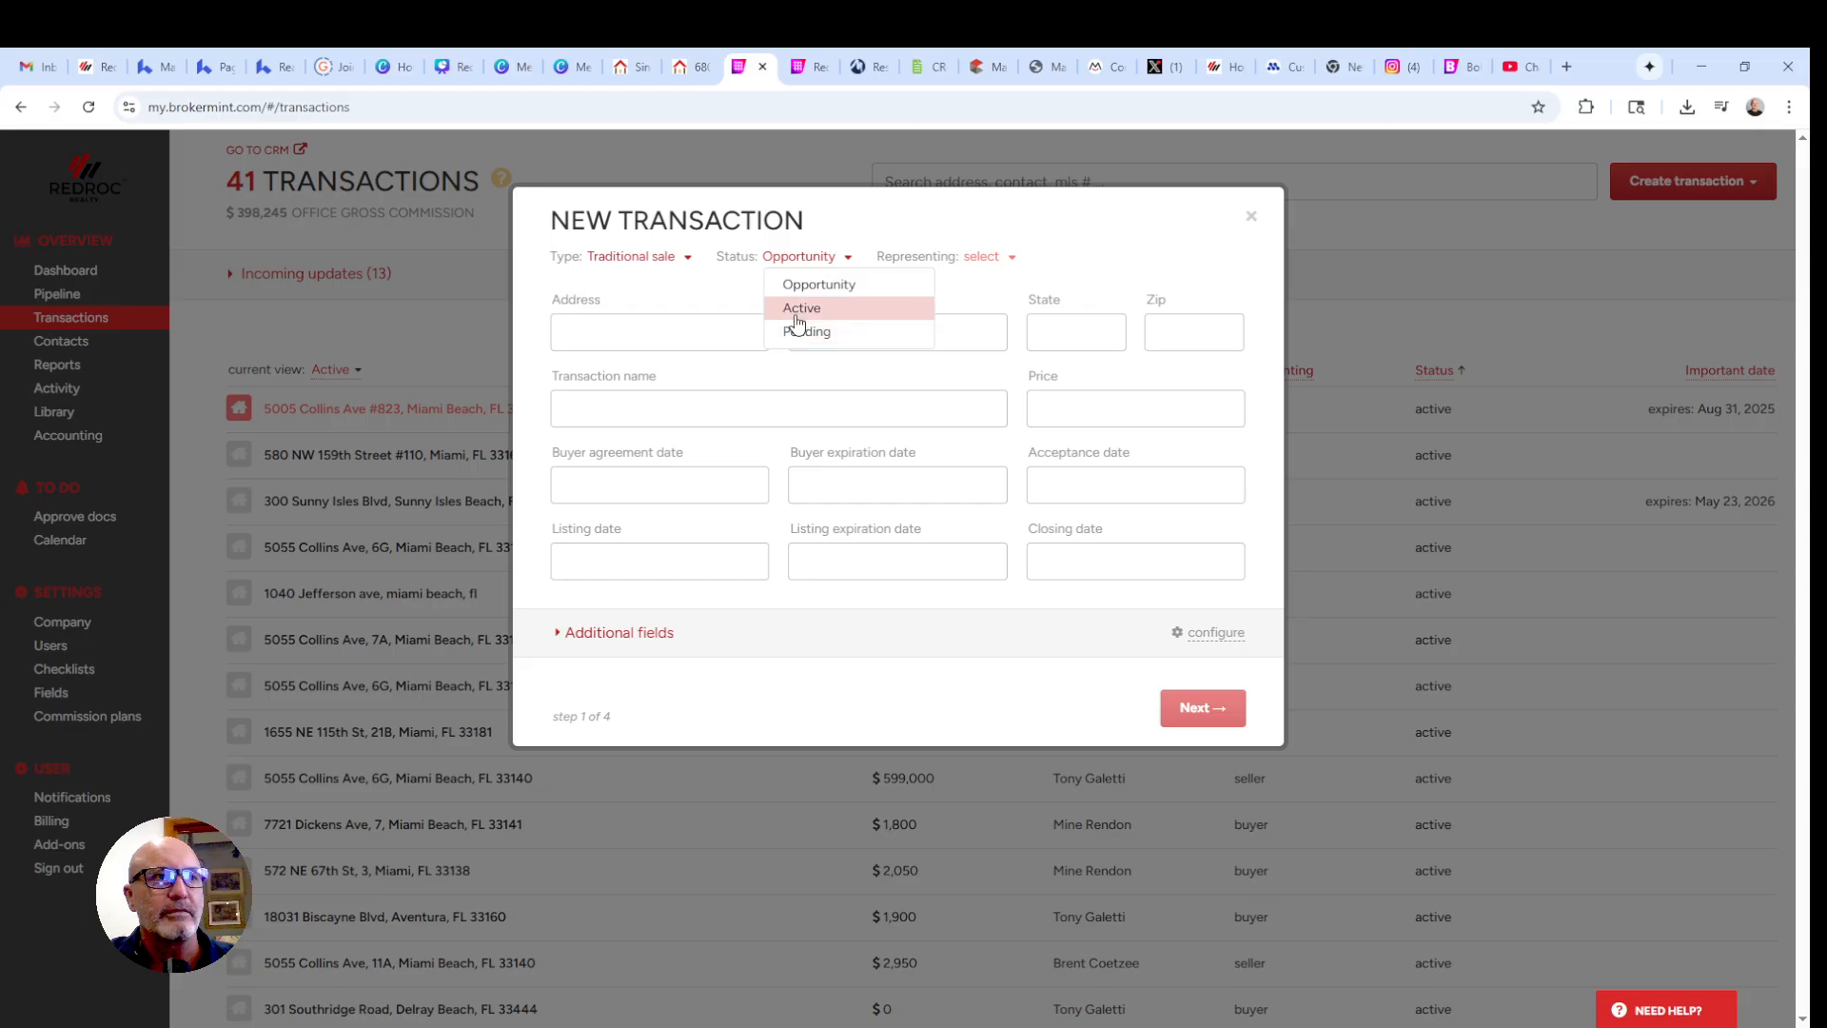
click(805, 260)
click(992, 261)
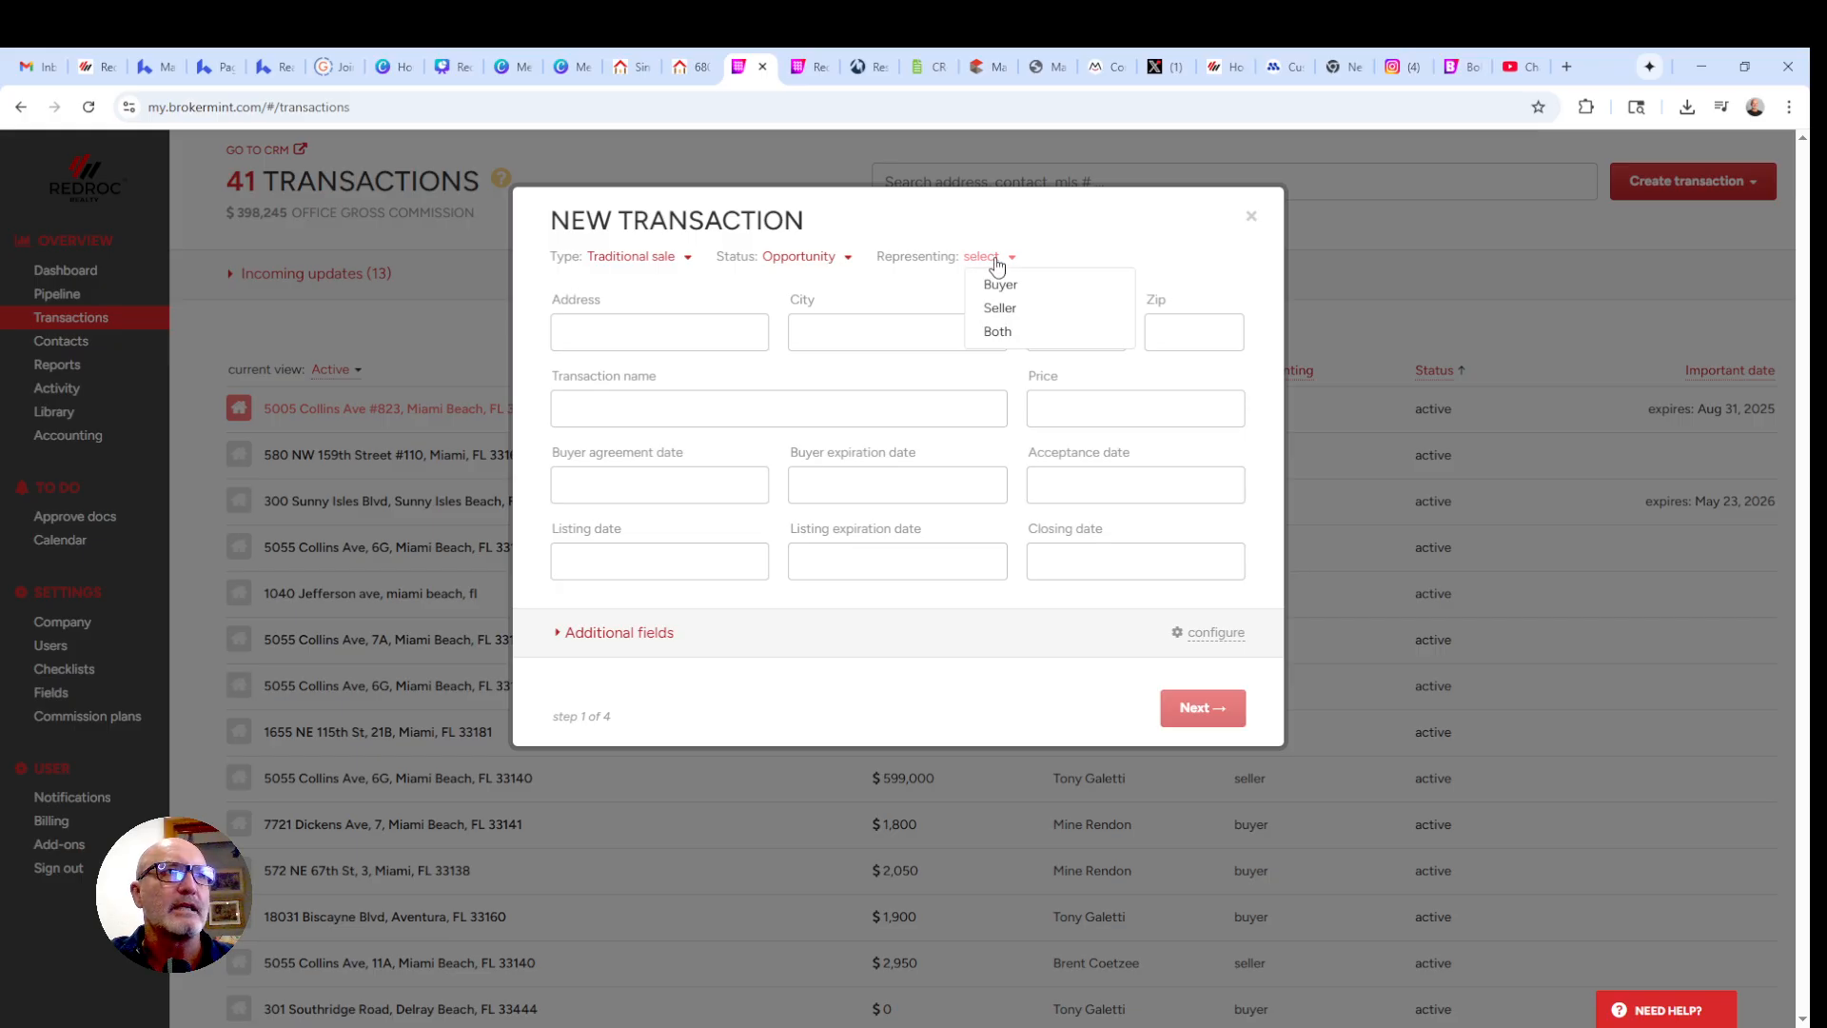
click(1001, 284)
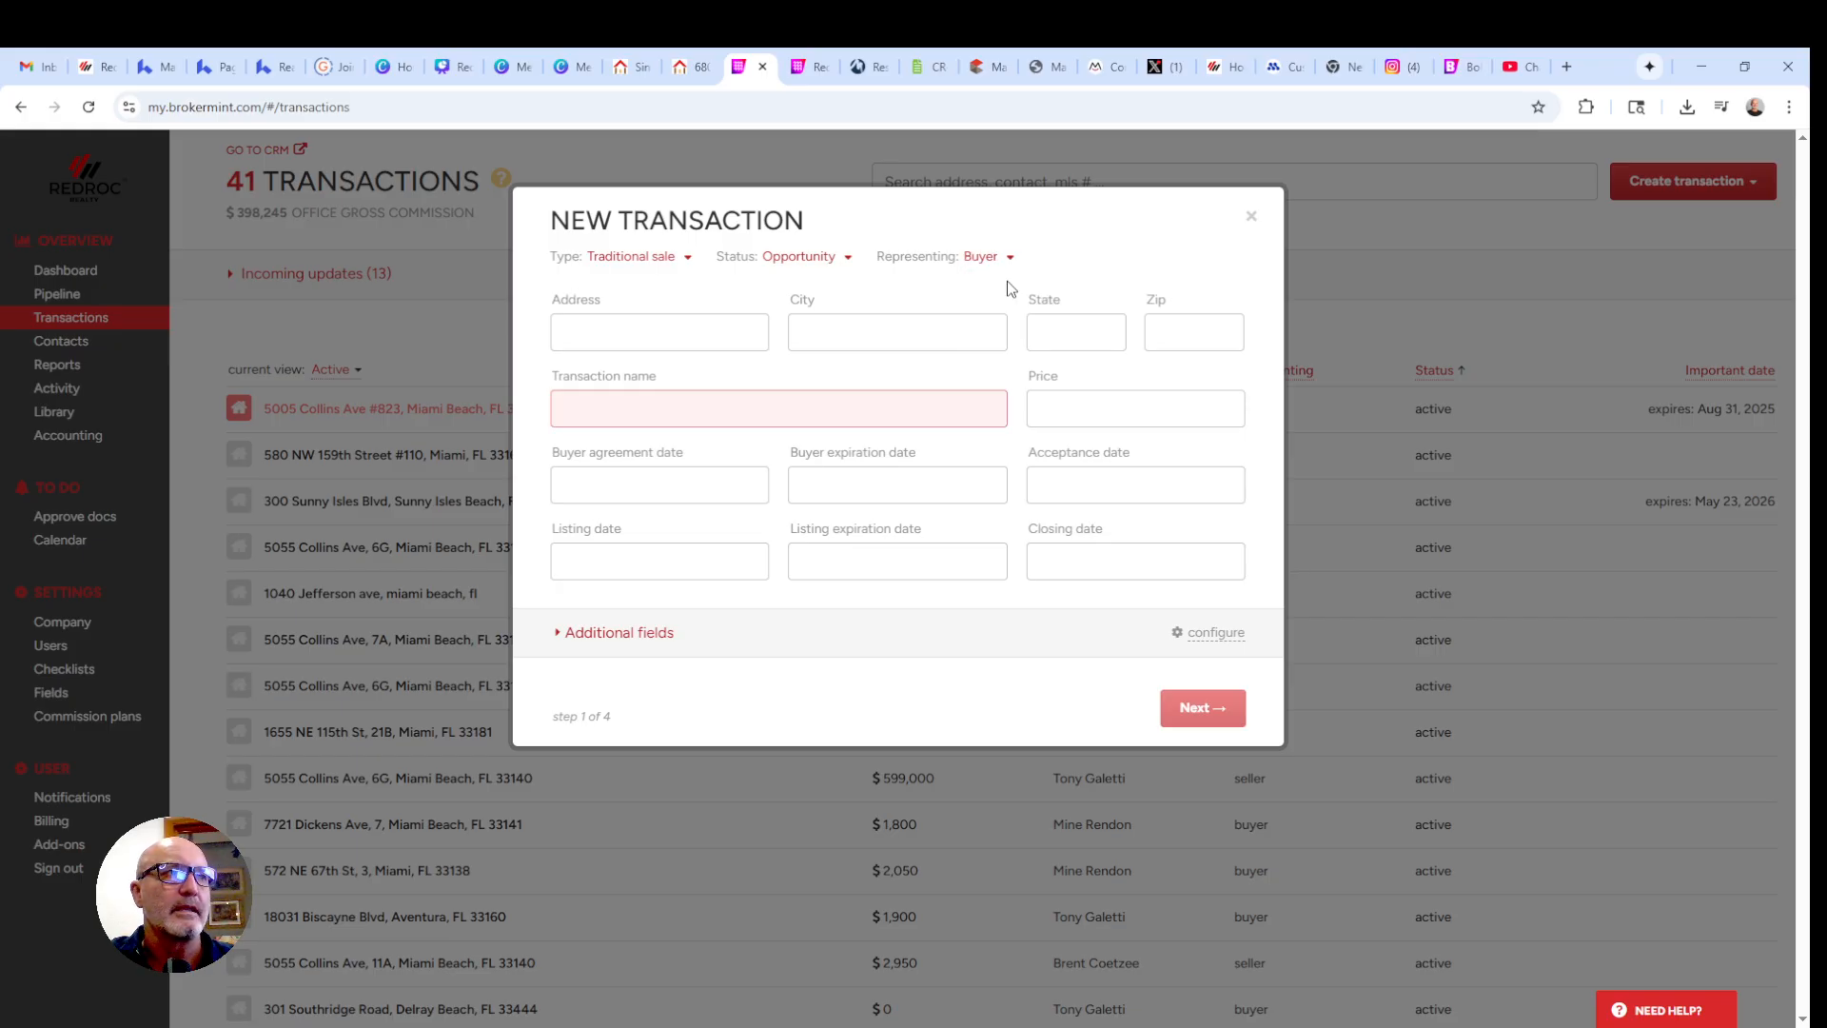
- Name the transaction 'Tony's Buyer Rep' and continue to Agents & Commissions
click(635, 411)
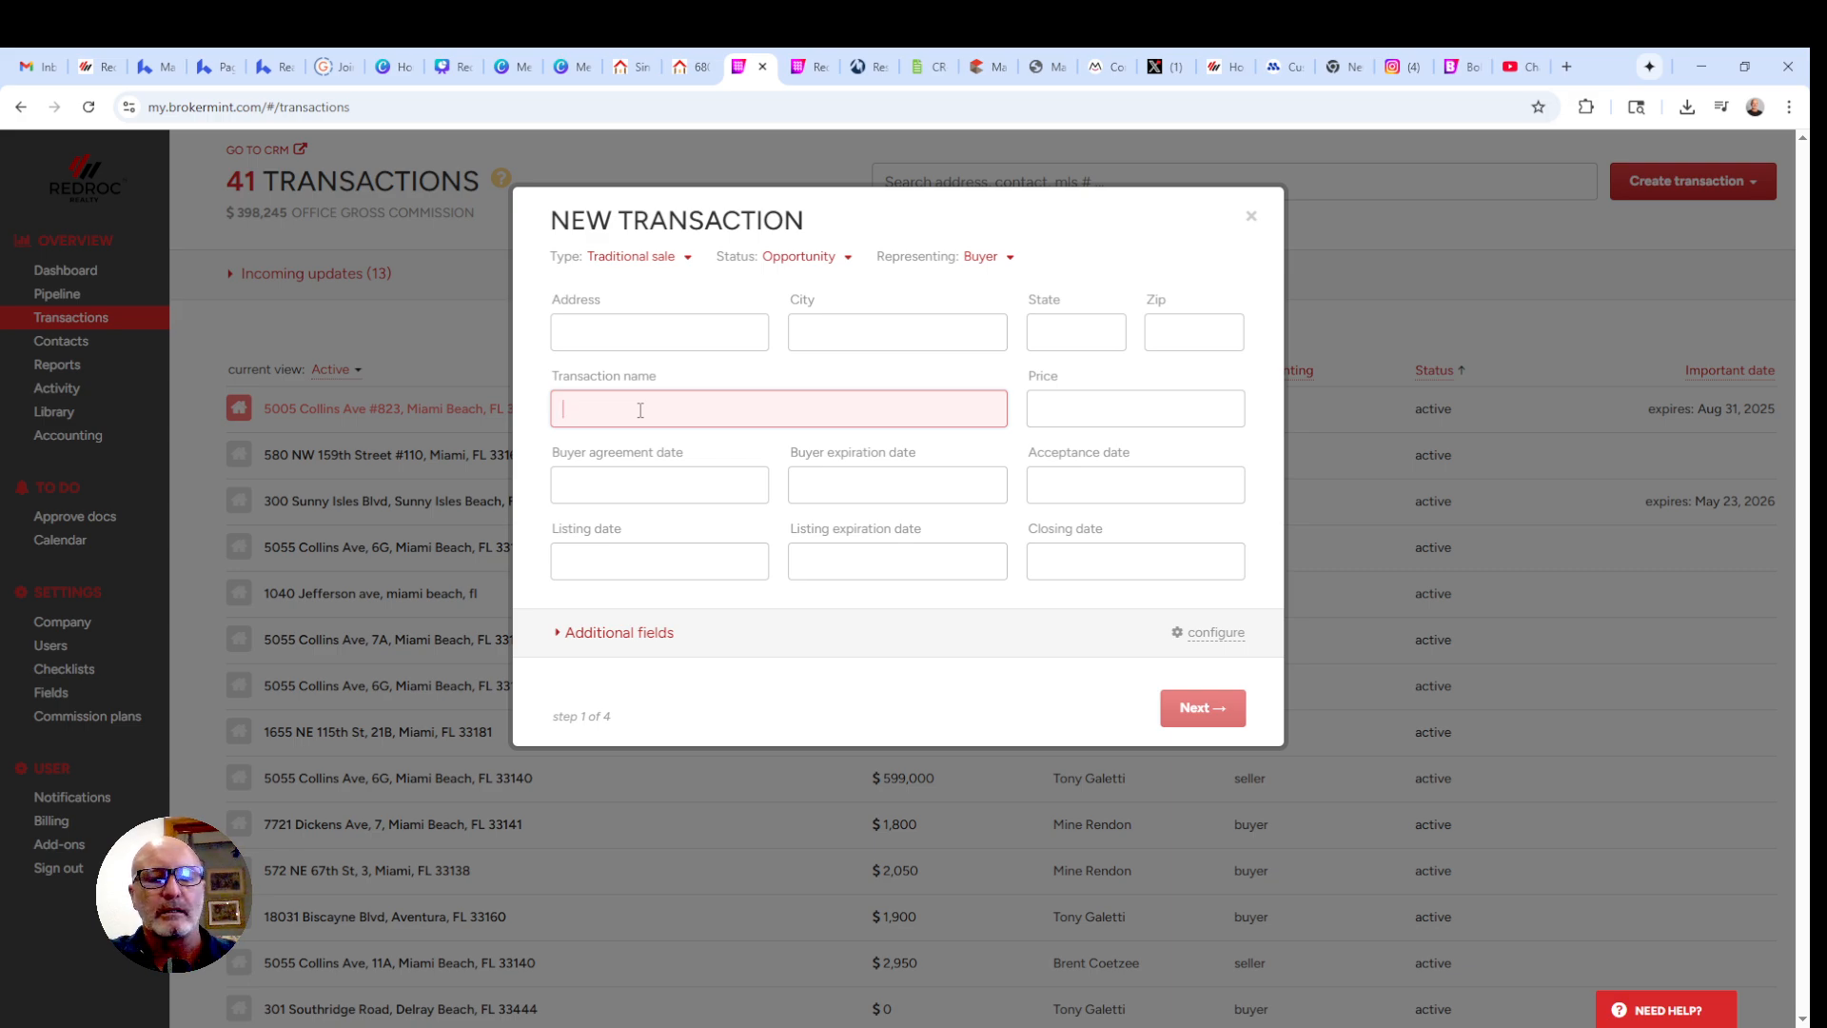
text(Tony)
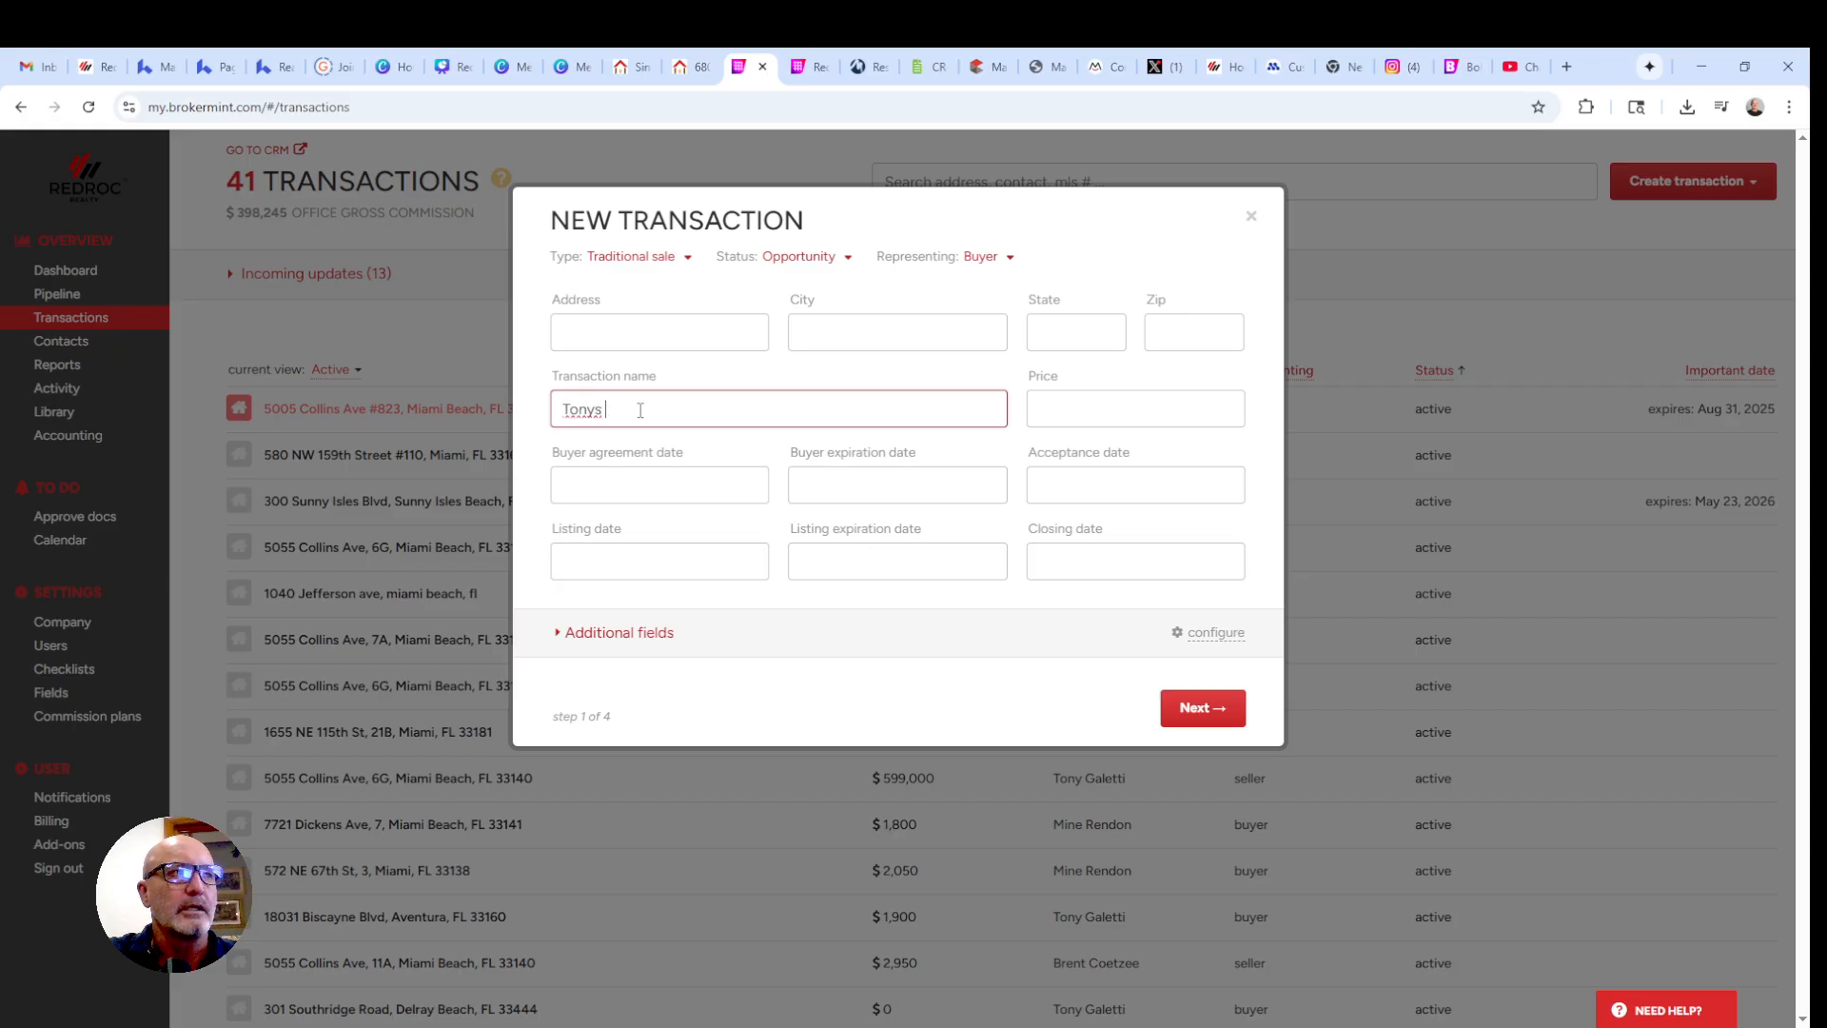
text('s Bu)
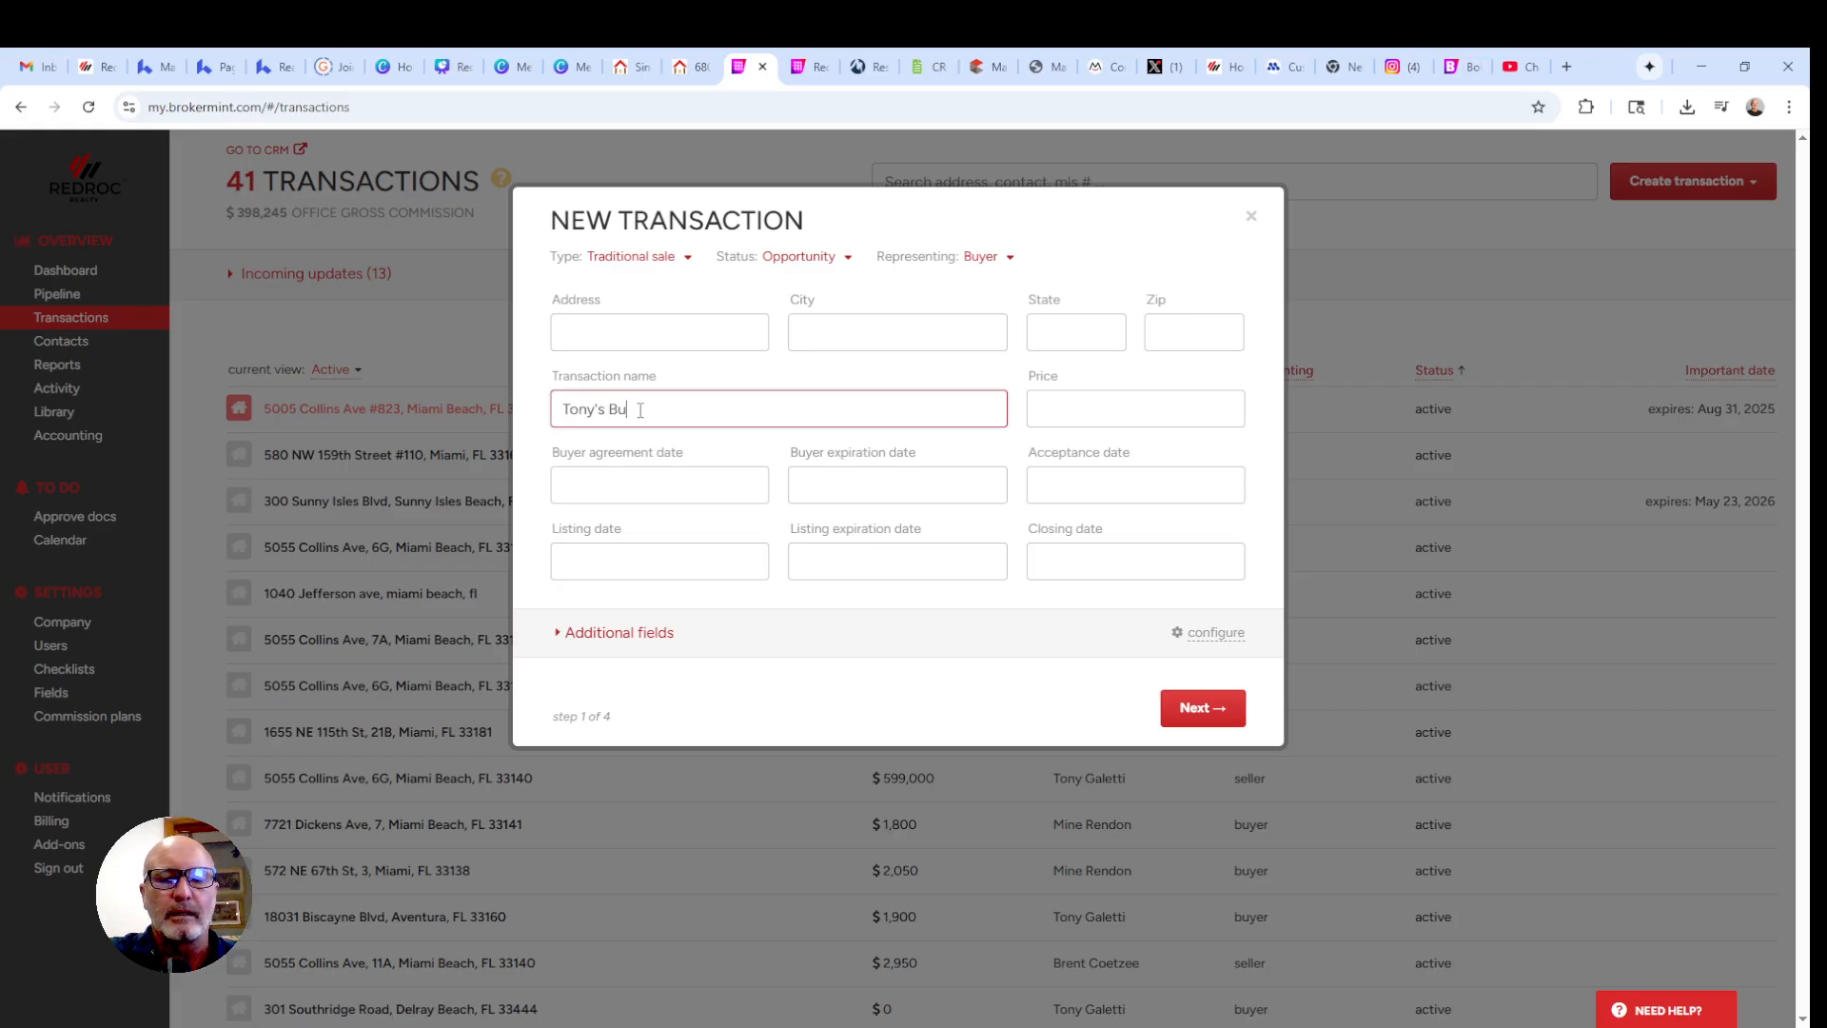
text(yer Re)
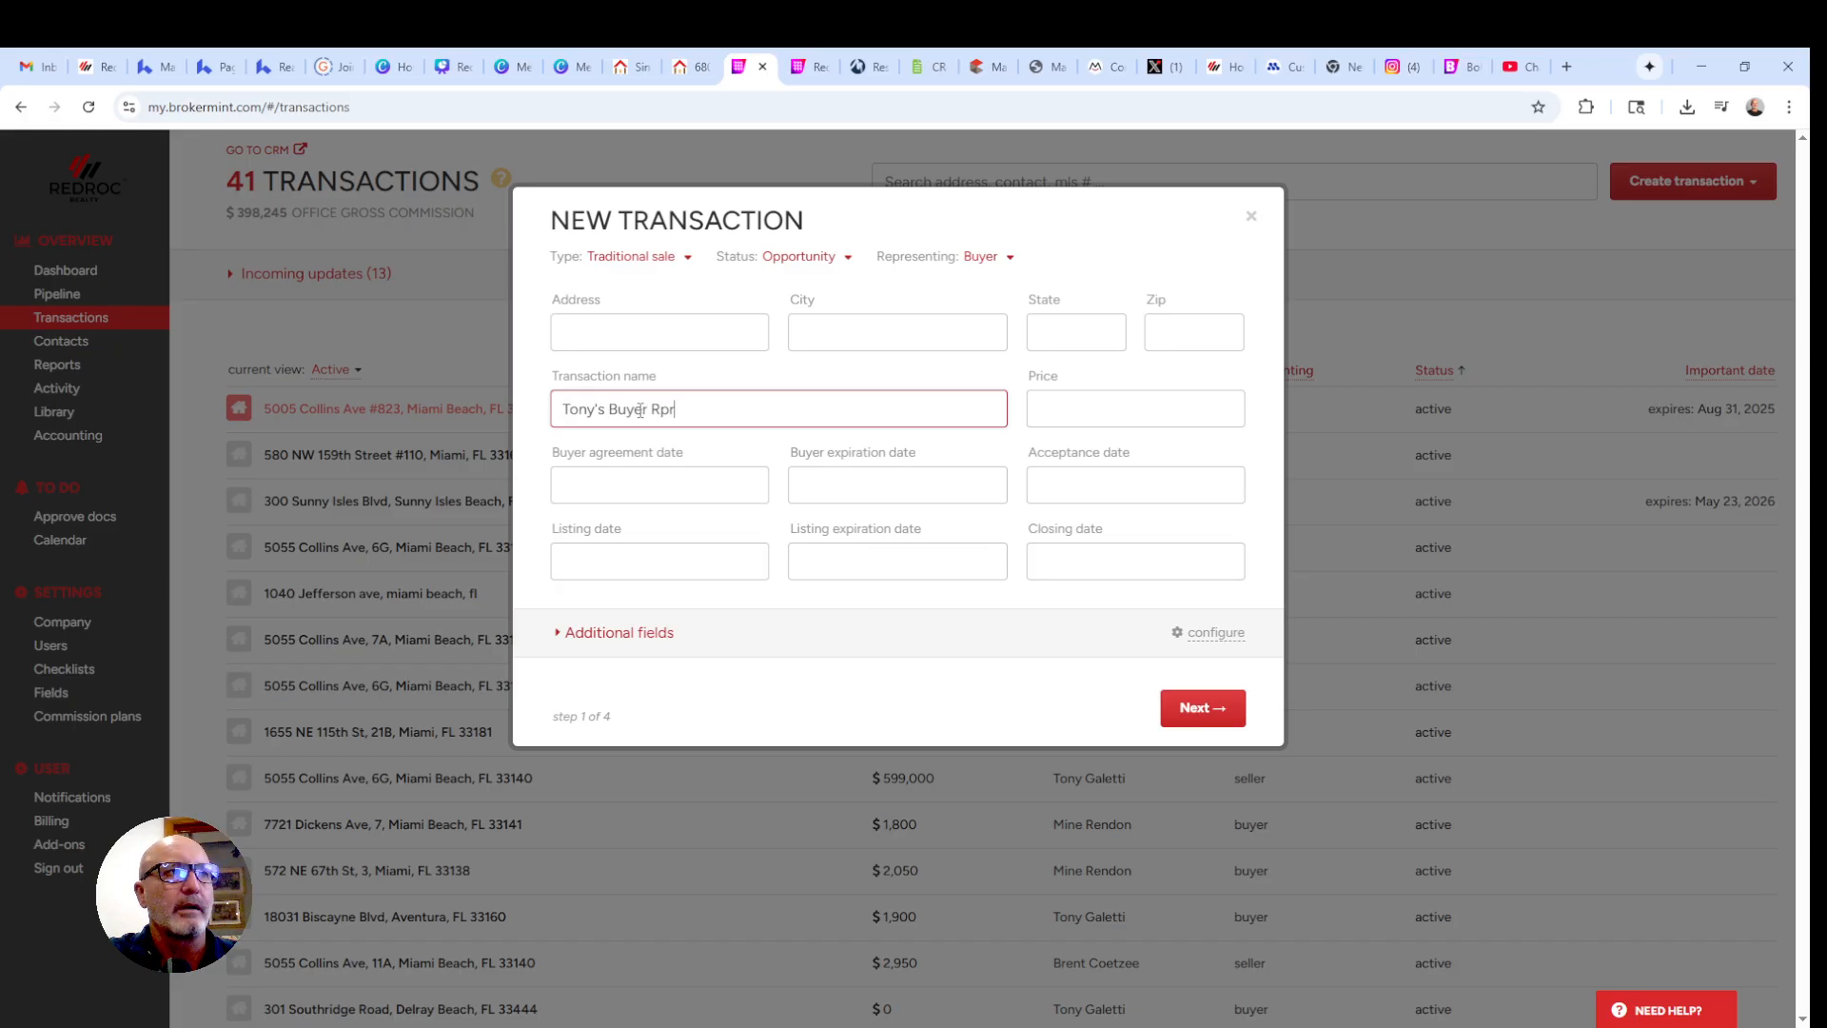
text(p)
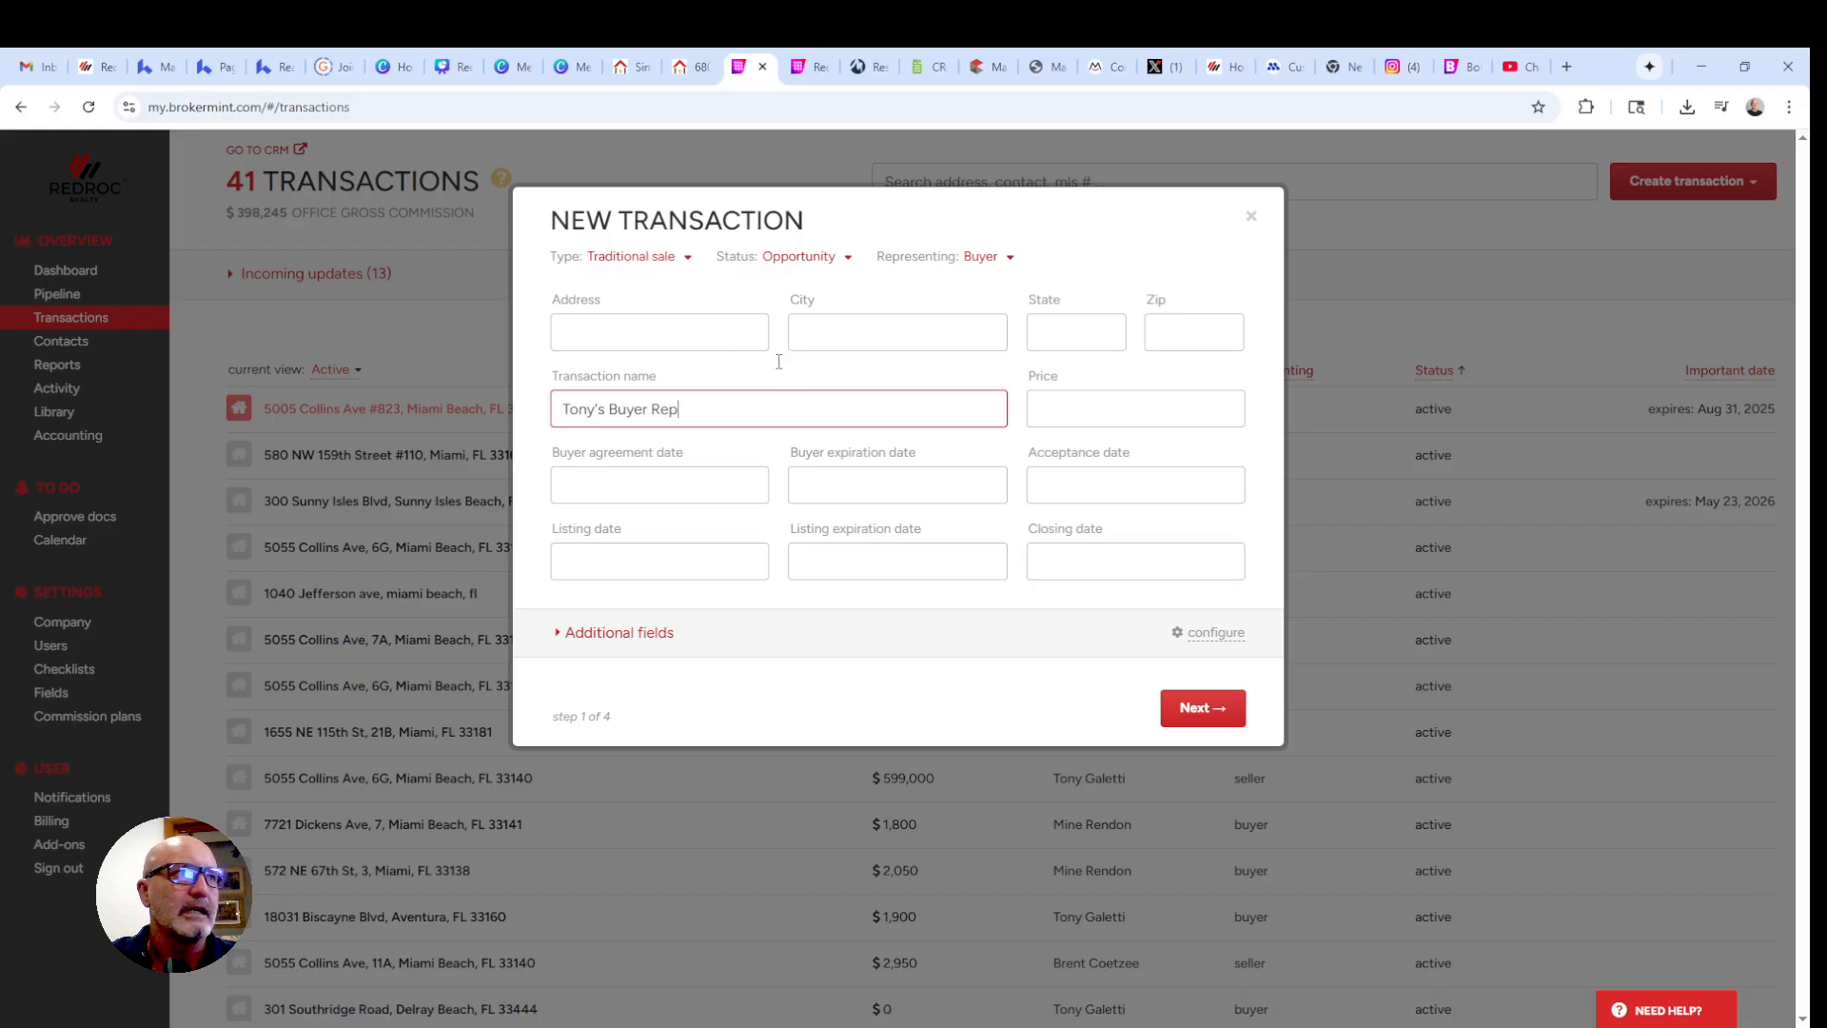
click(1214, 714)
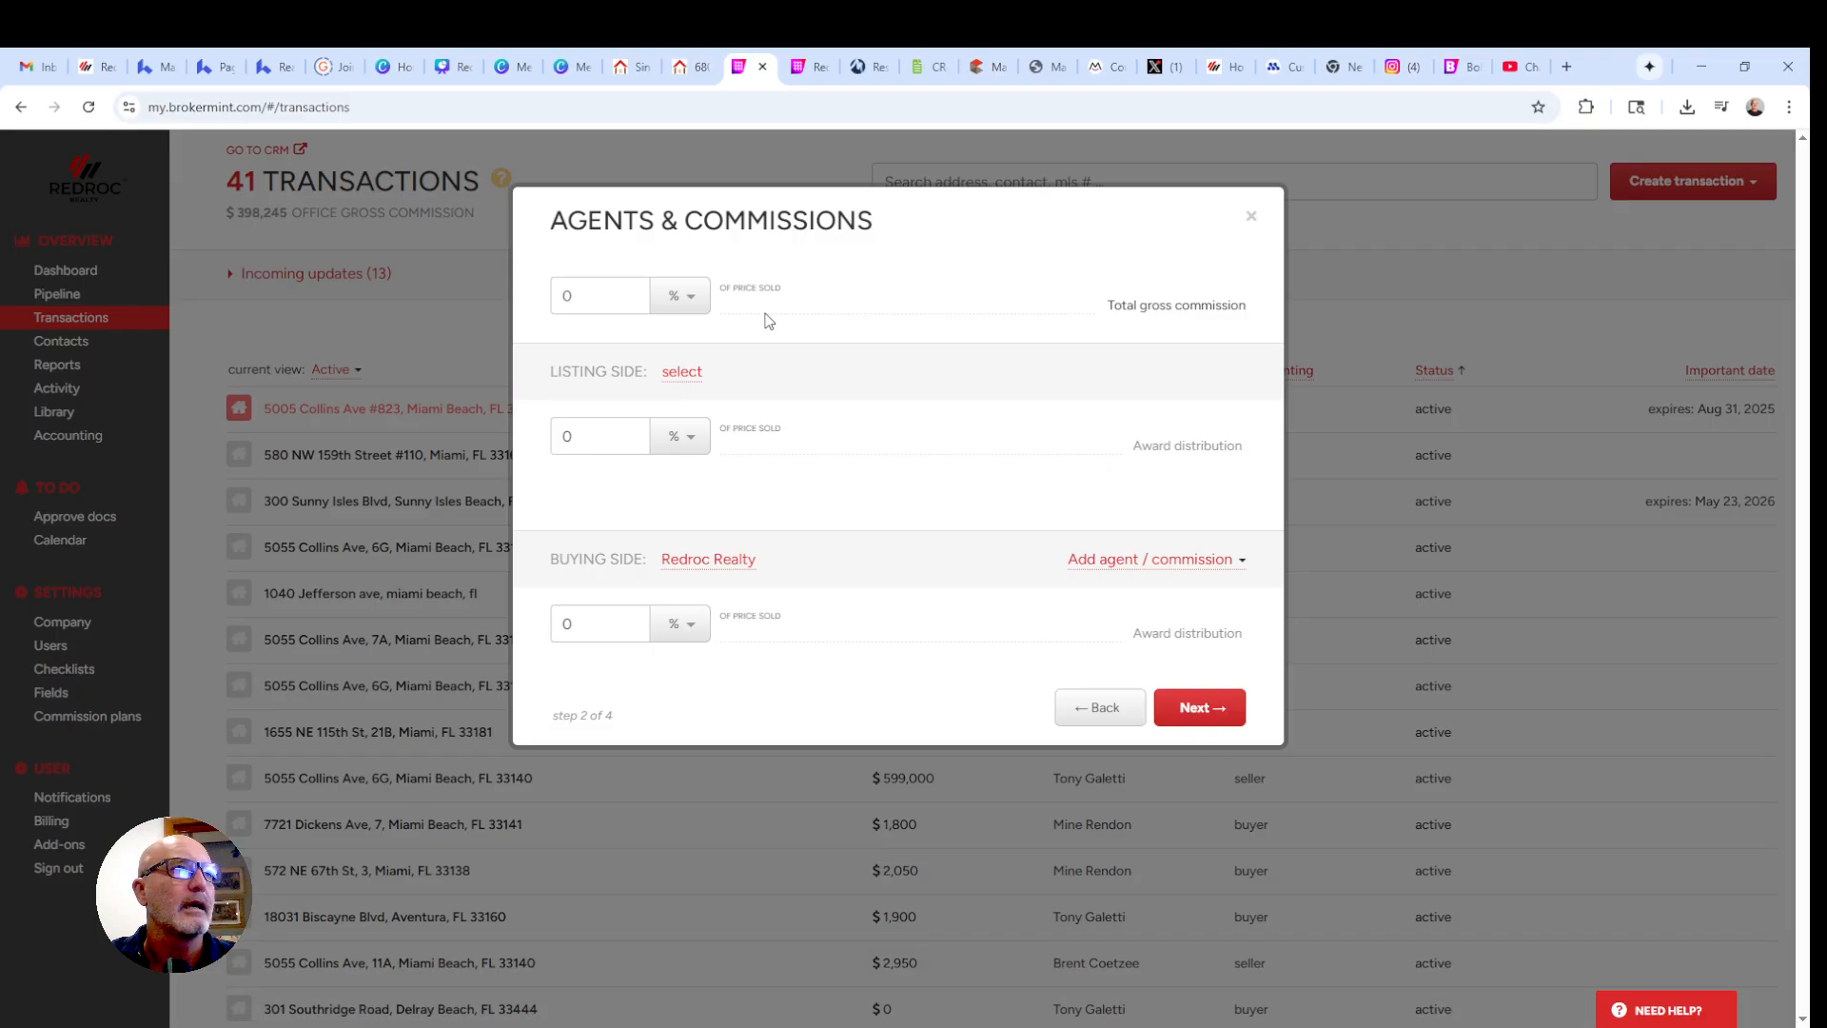
- Set a 5% commission split 2.5% listing and 2.5% buying, then advance to Contacts
click(691, 302)
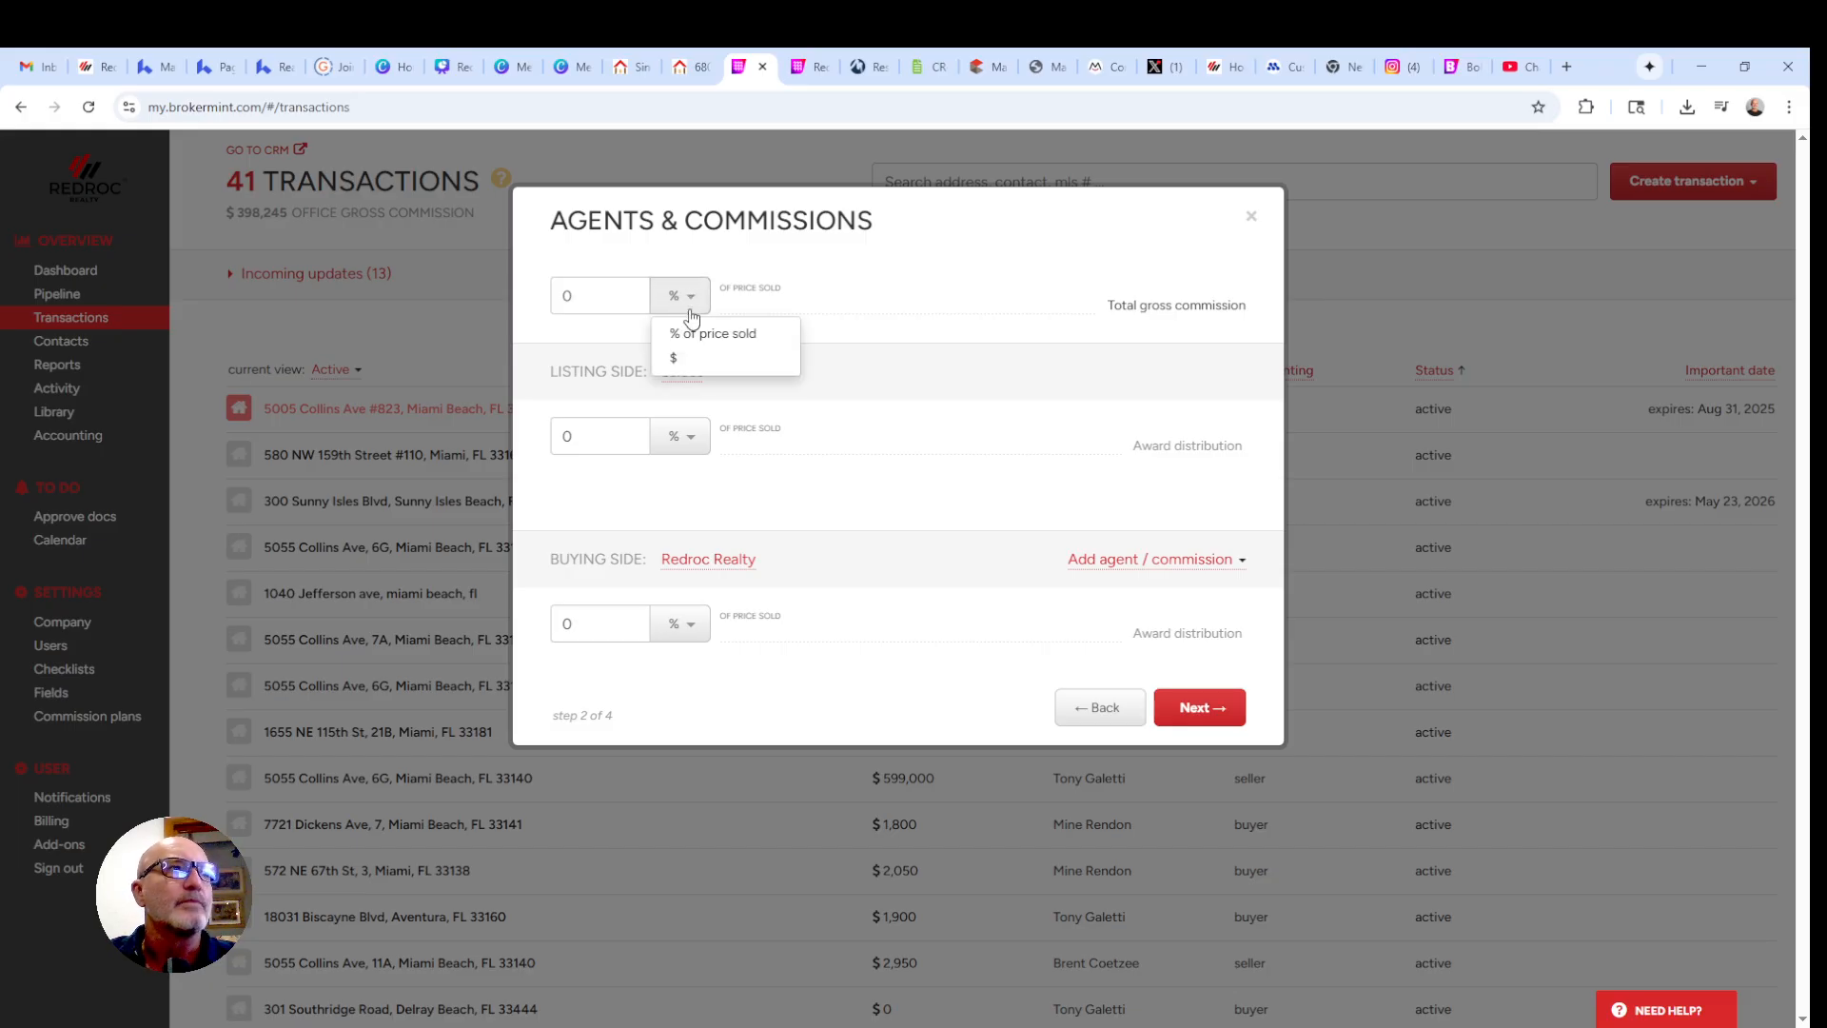
click(693, 335)
click(585, 289)
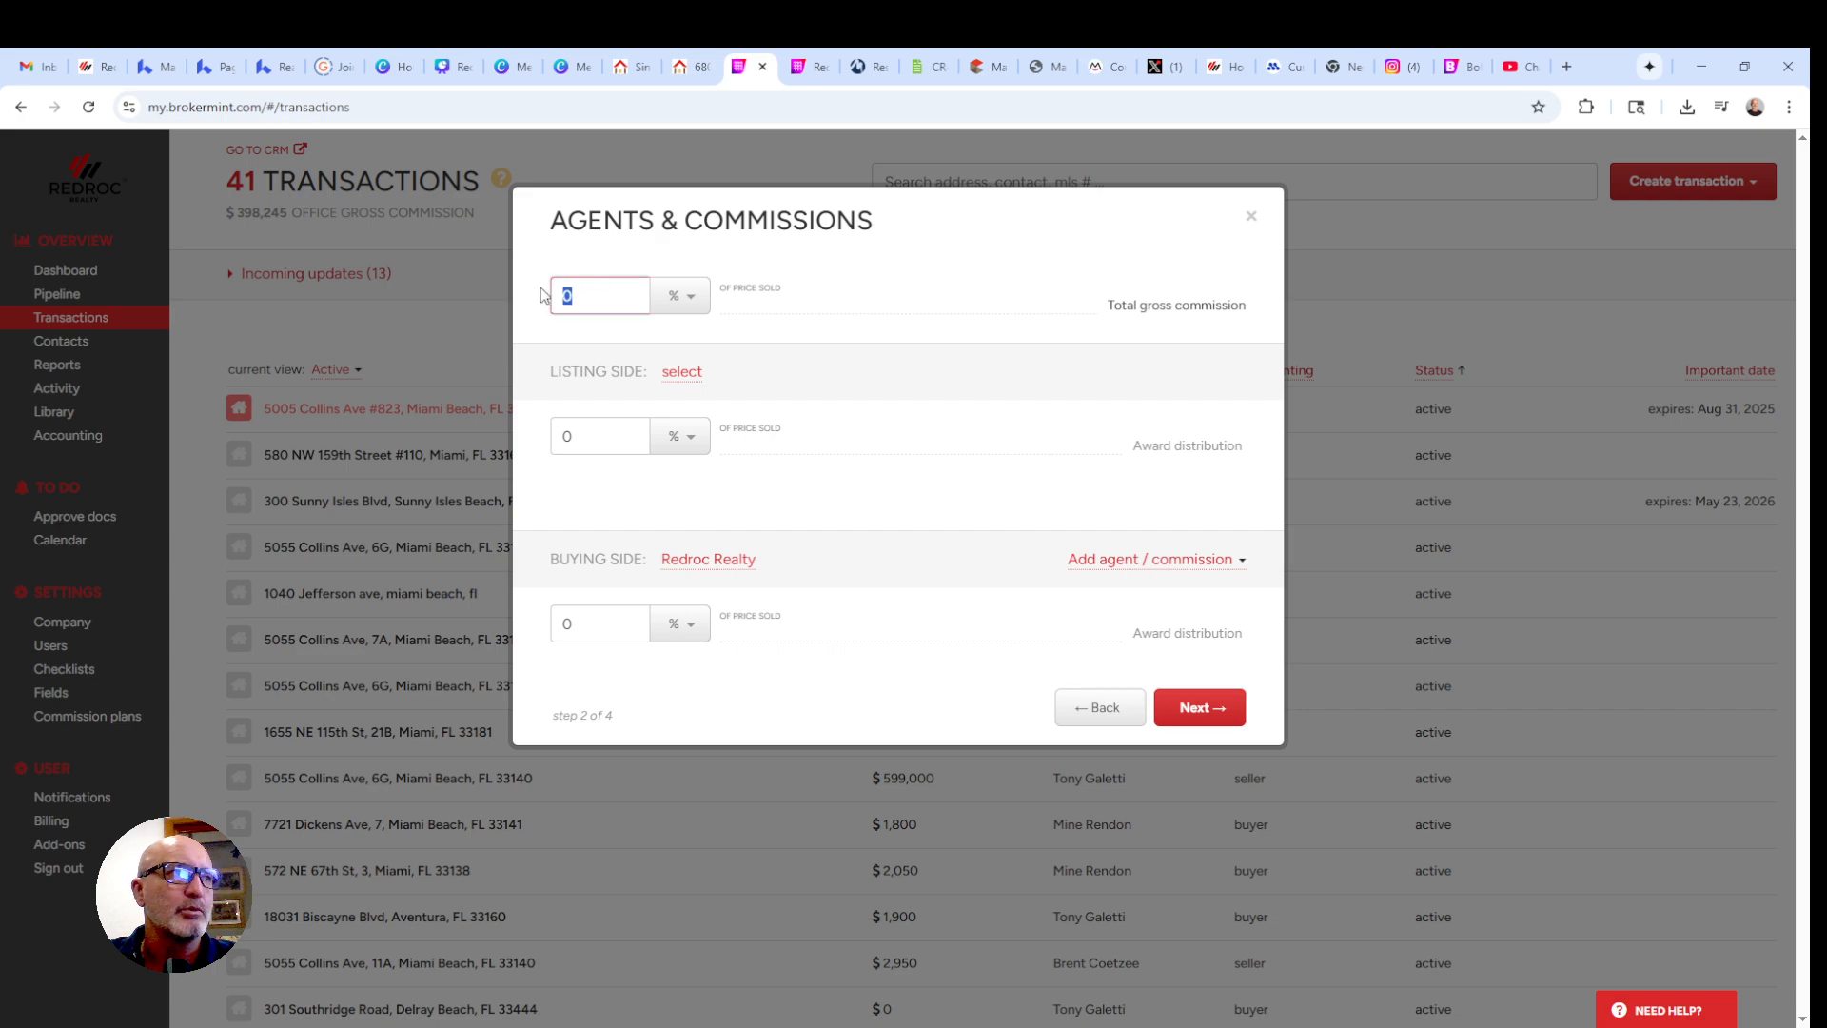
text(5)
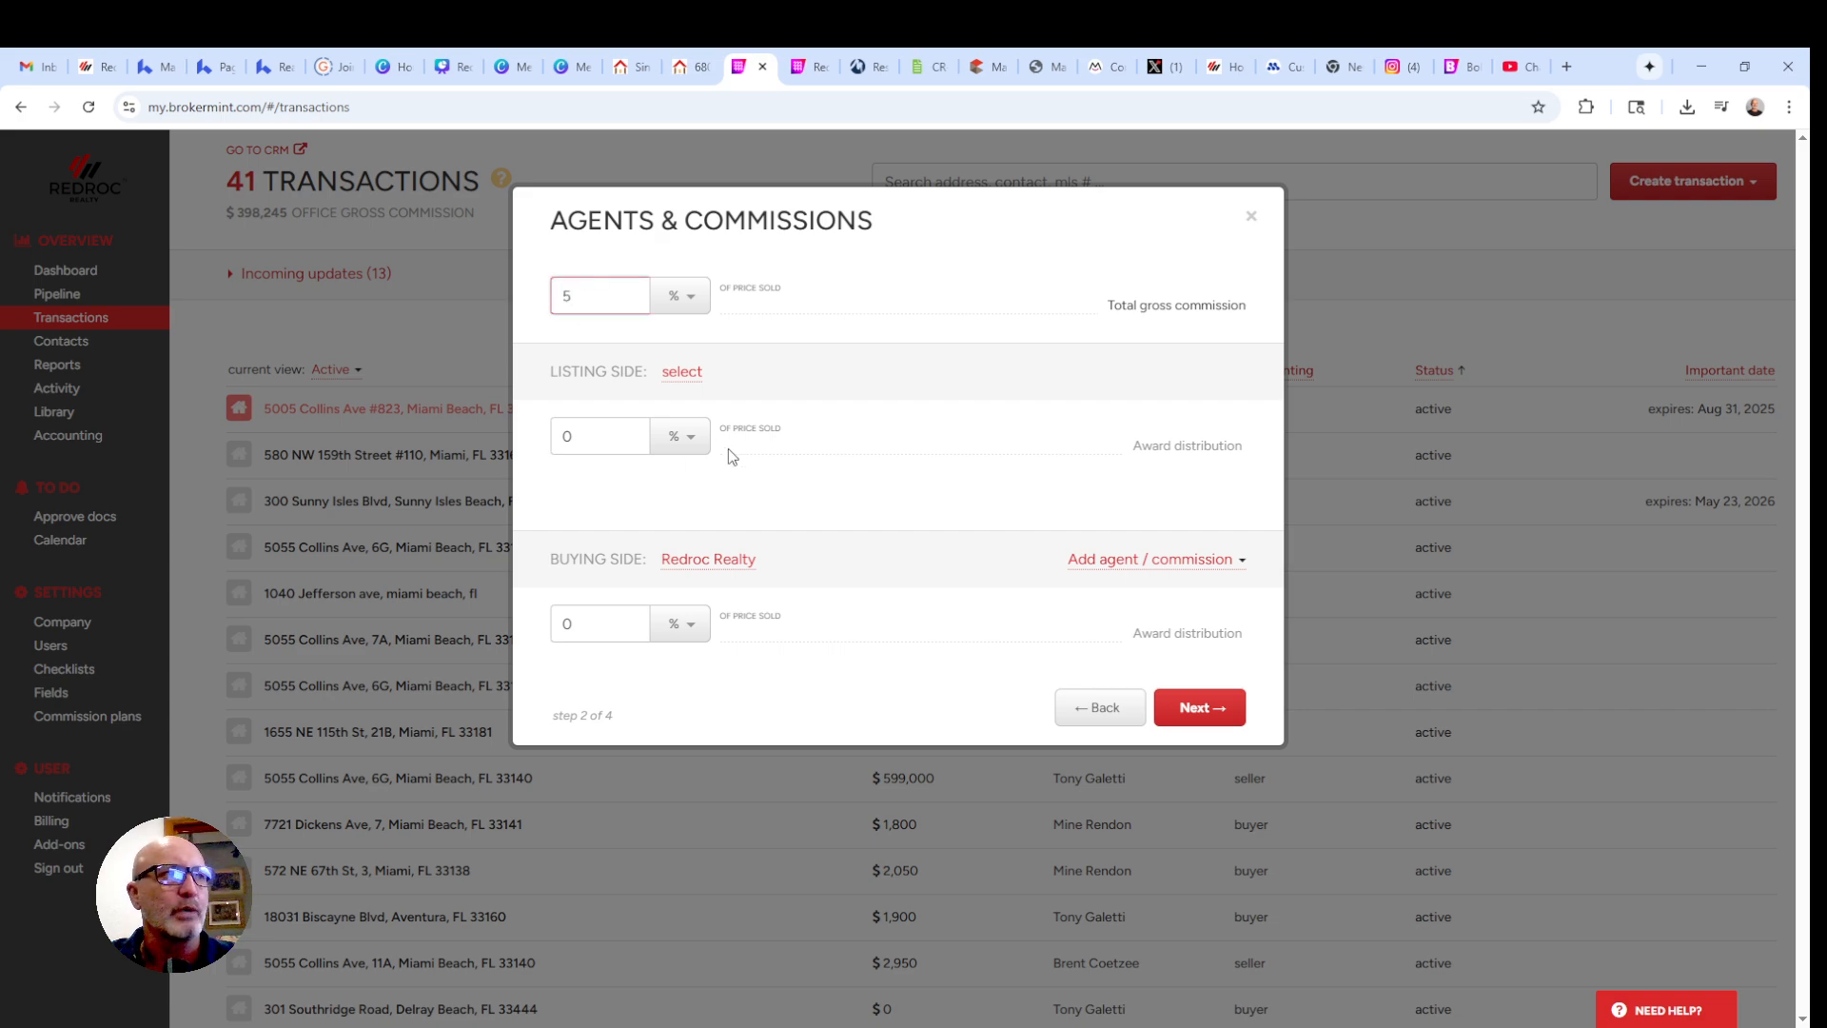
click(577, 440)
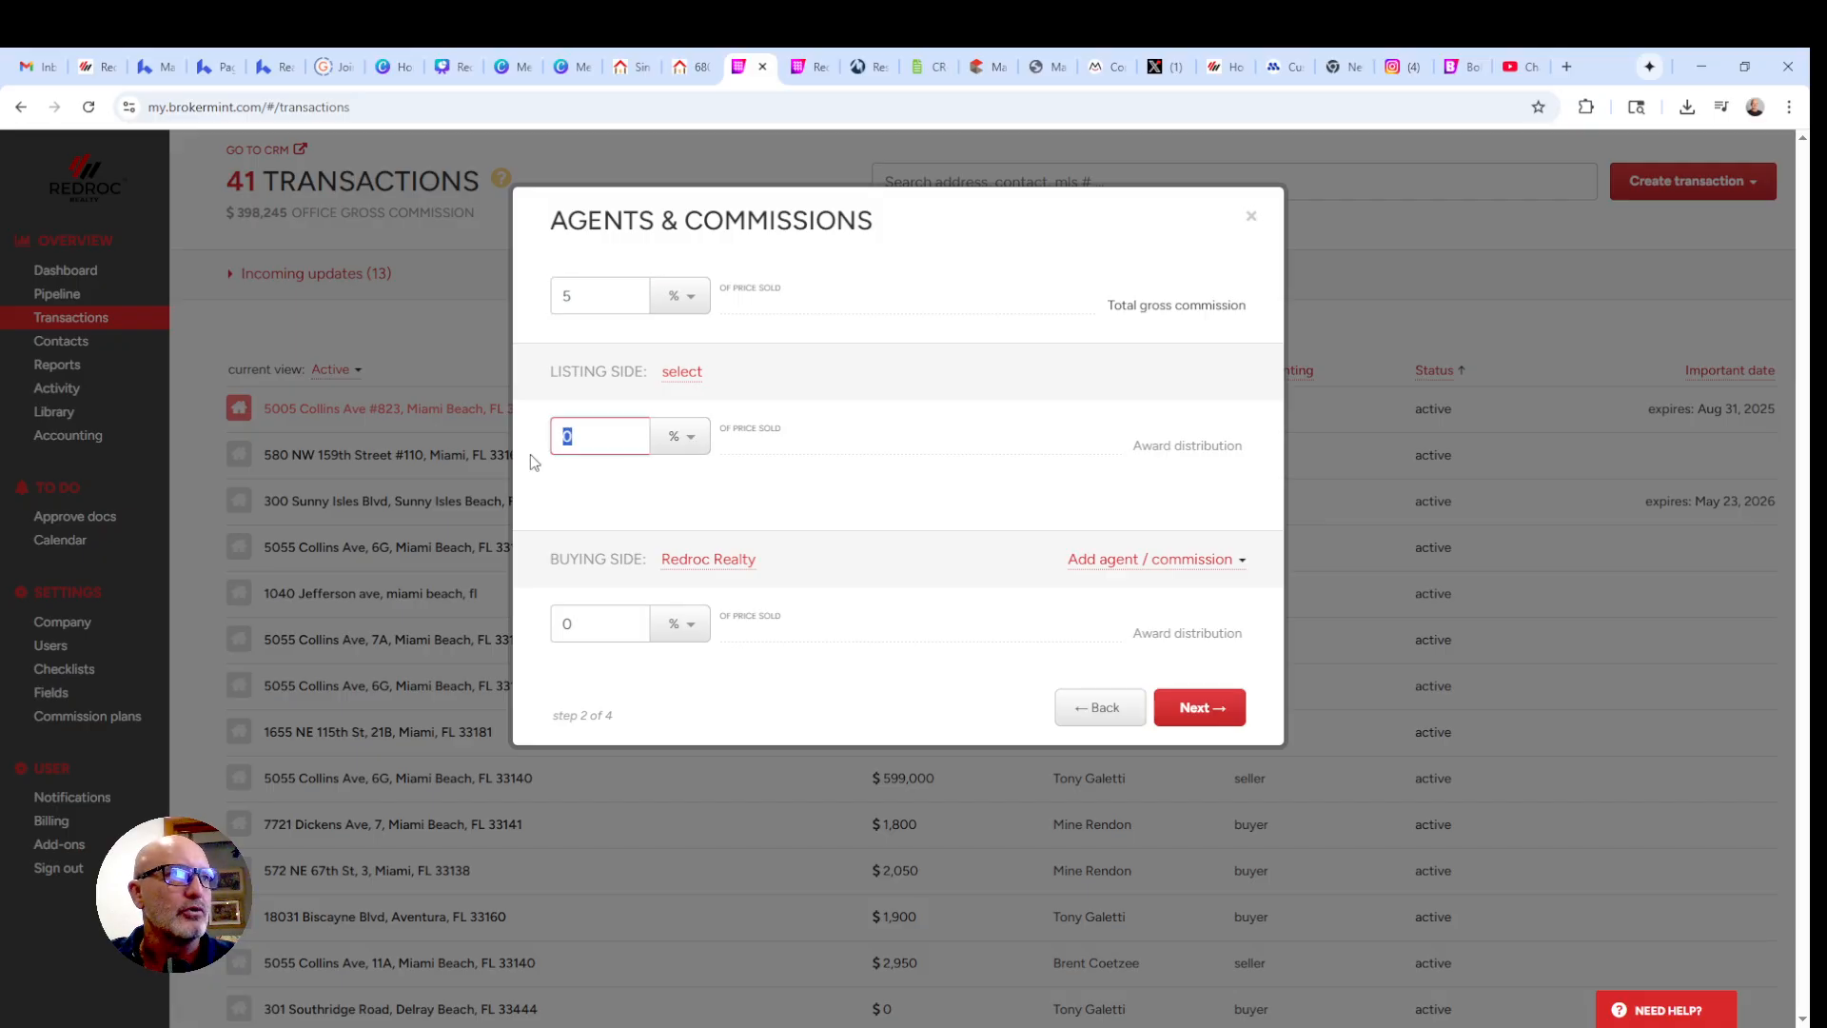
text(2.5)
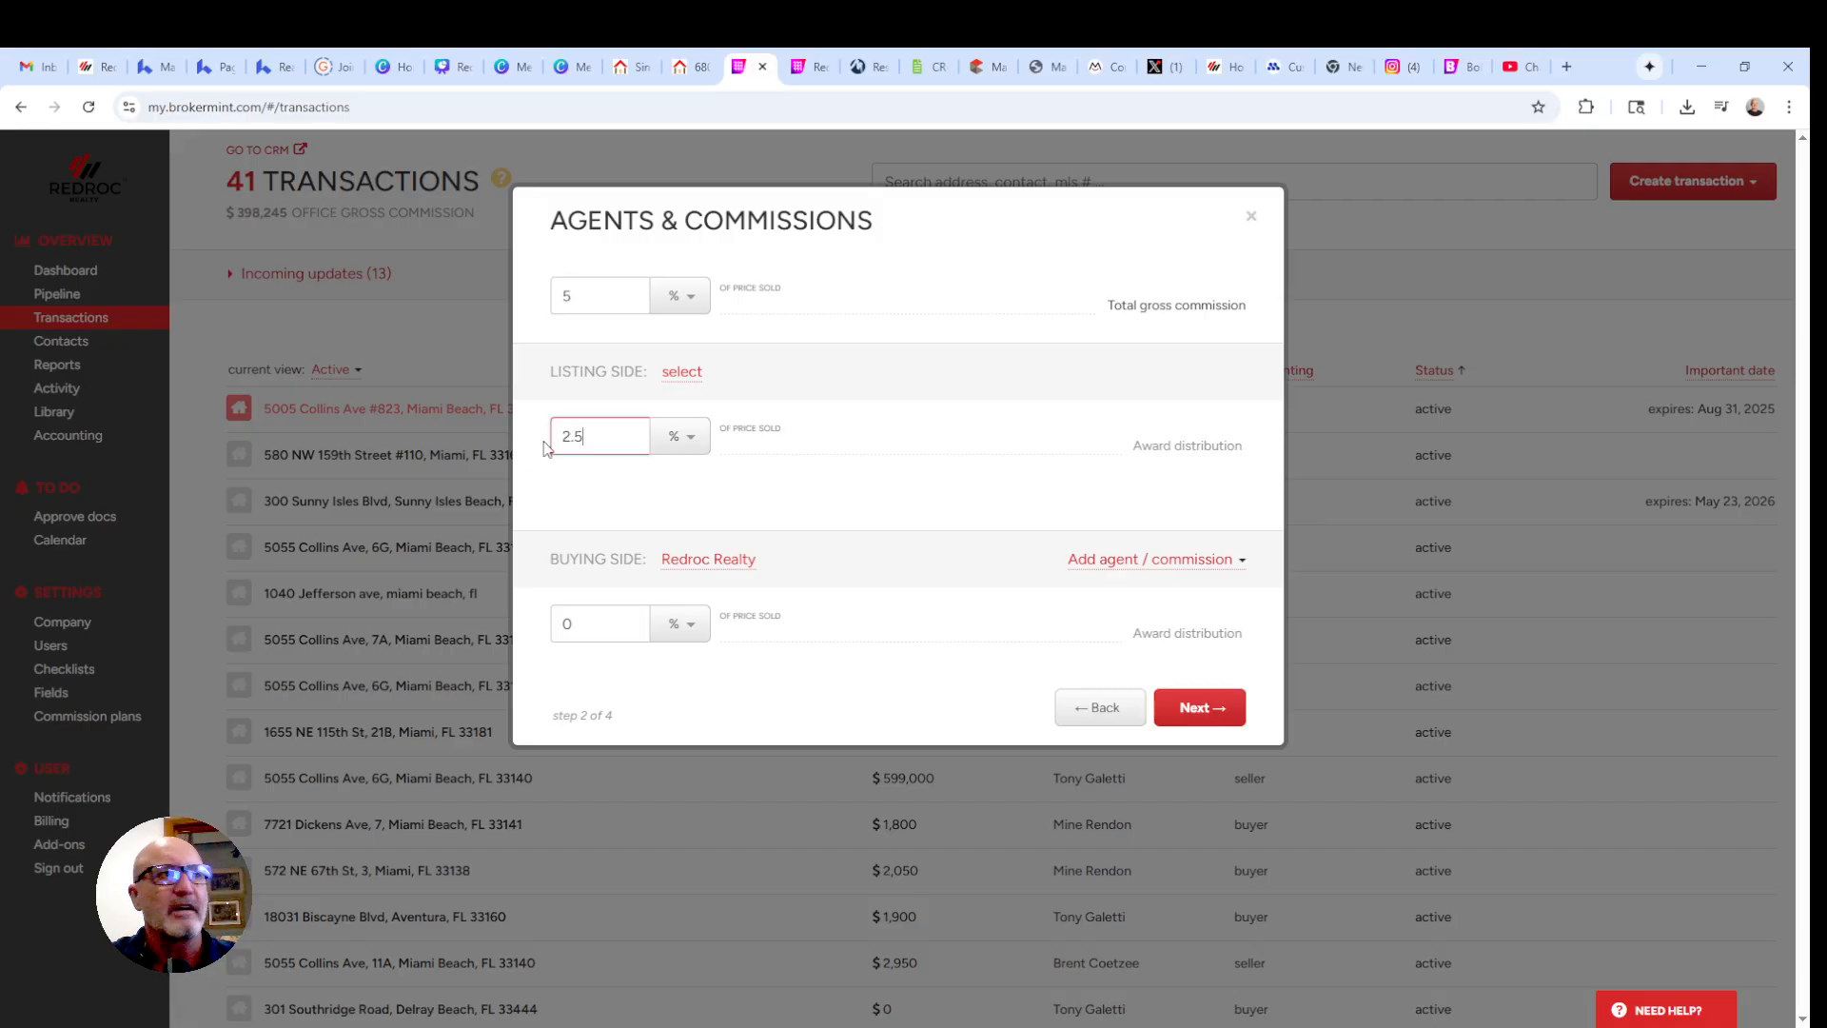
click(566, 623)
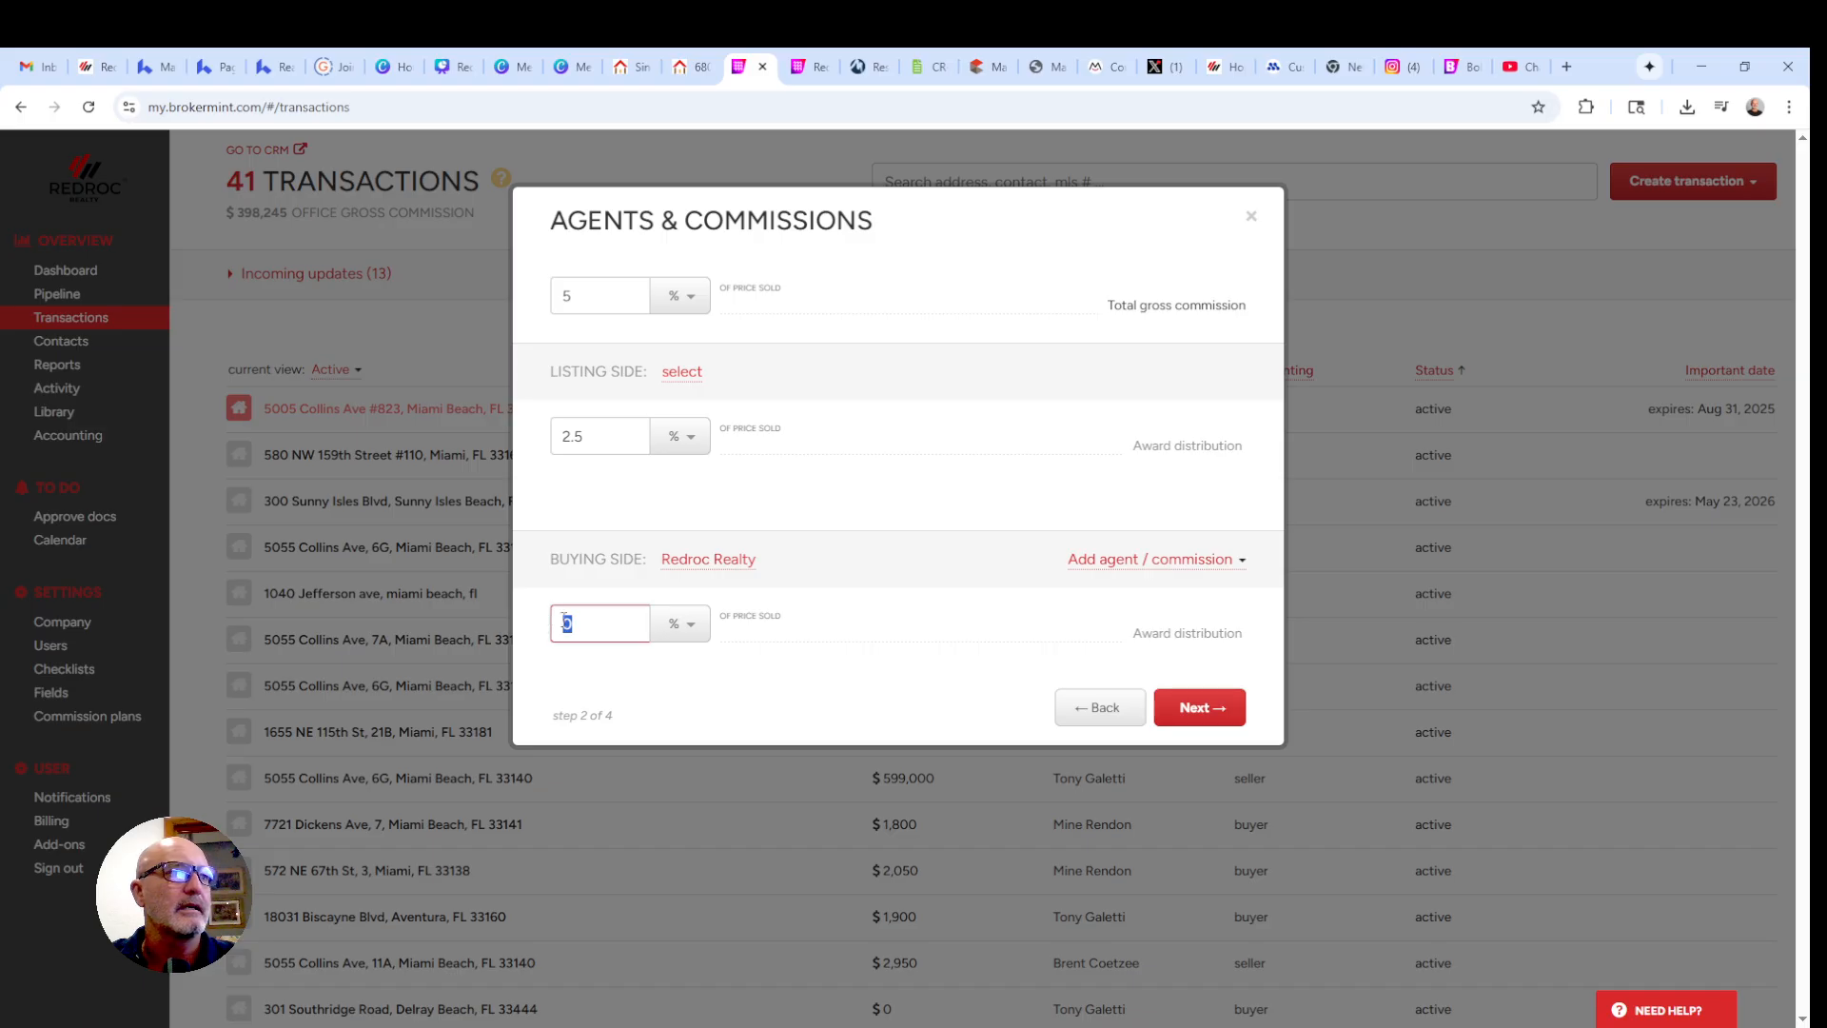
text(2.5)
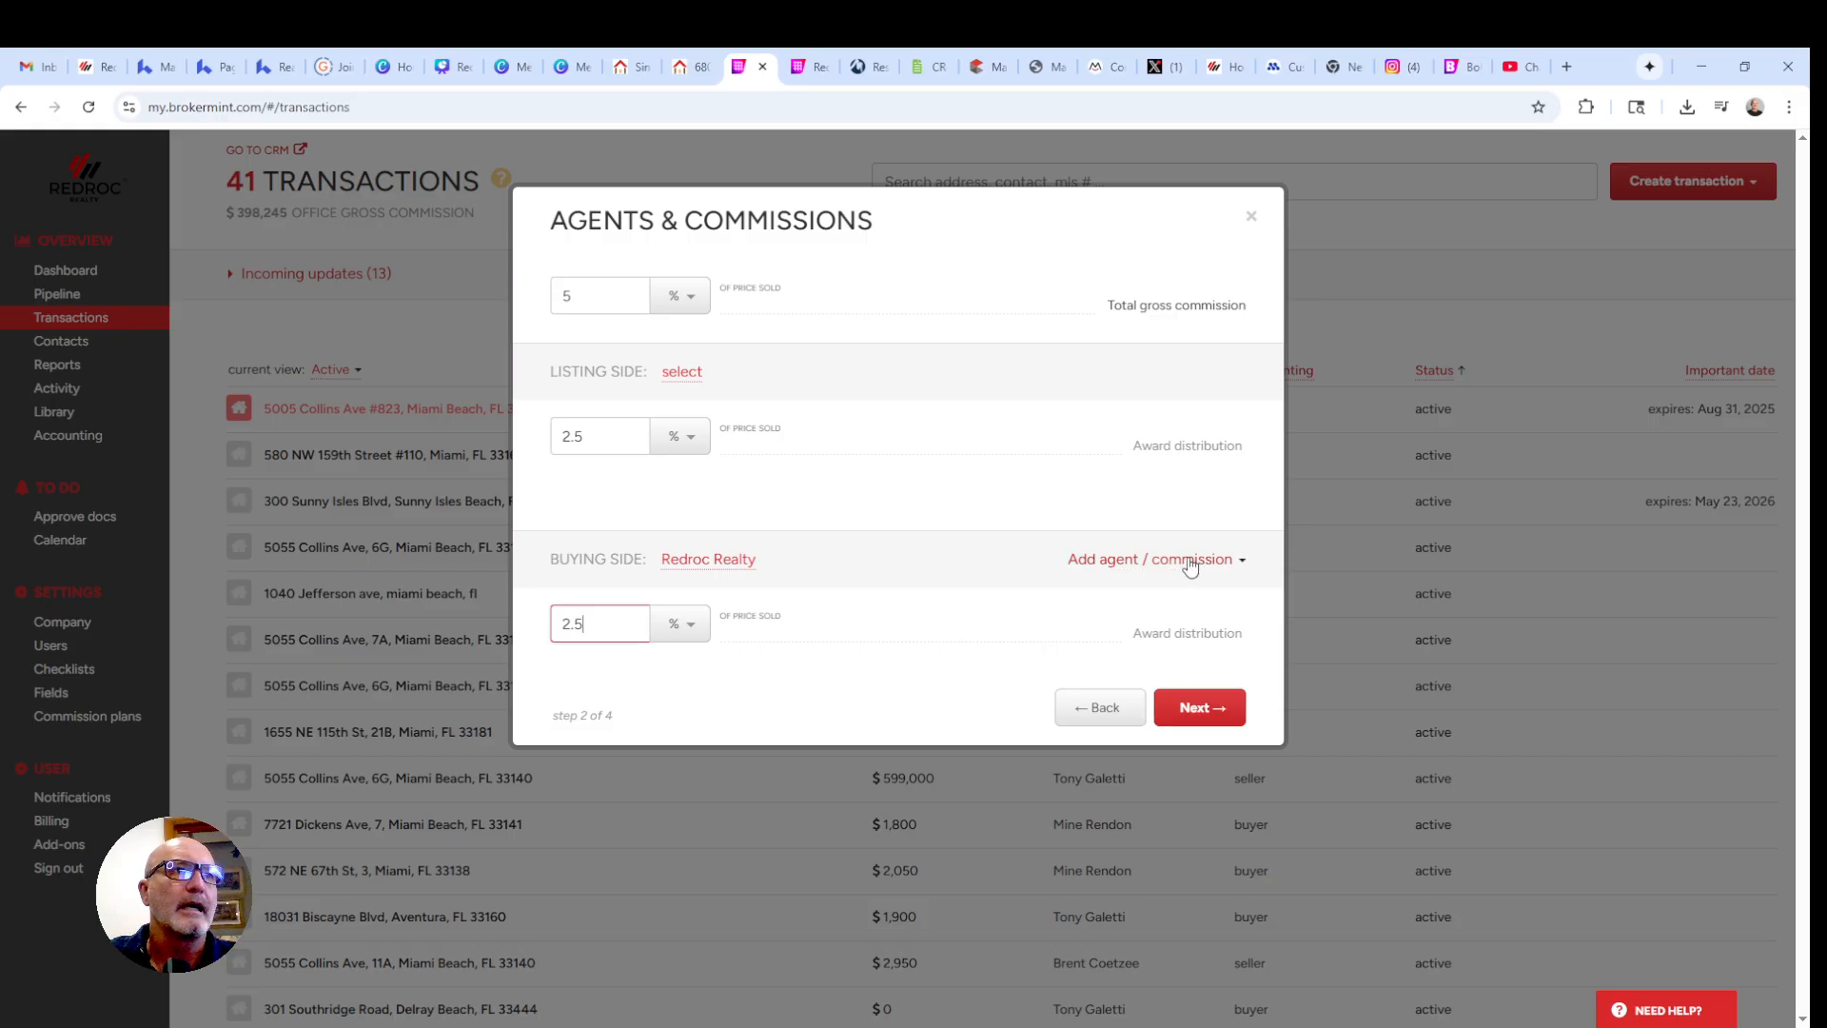
click(1203, 707)
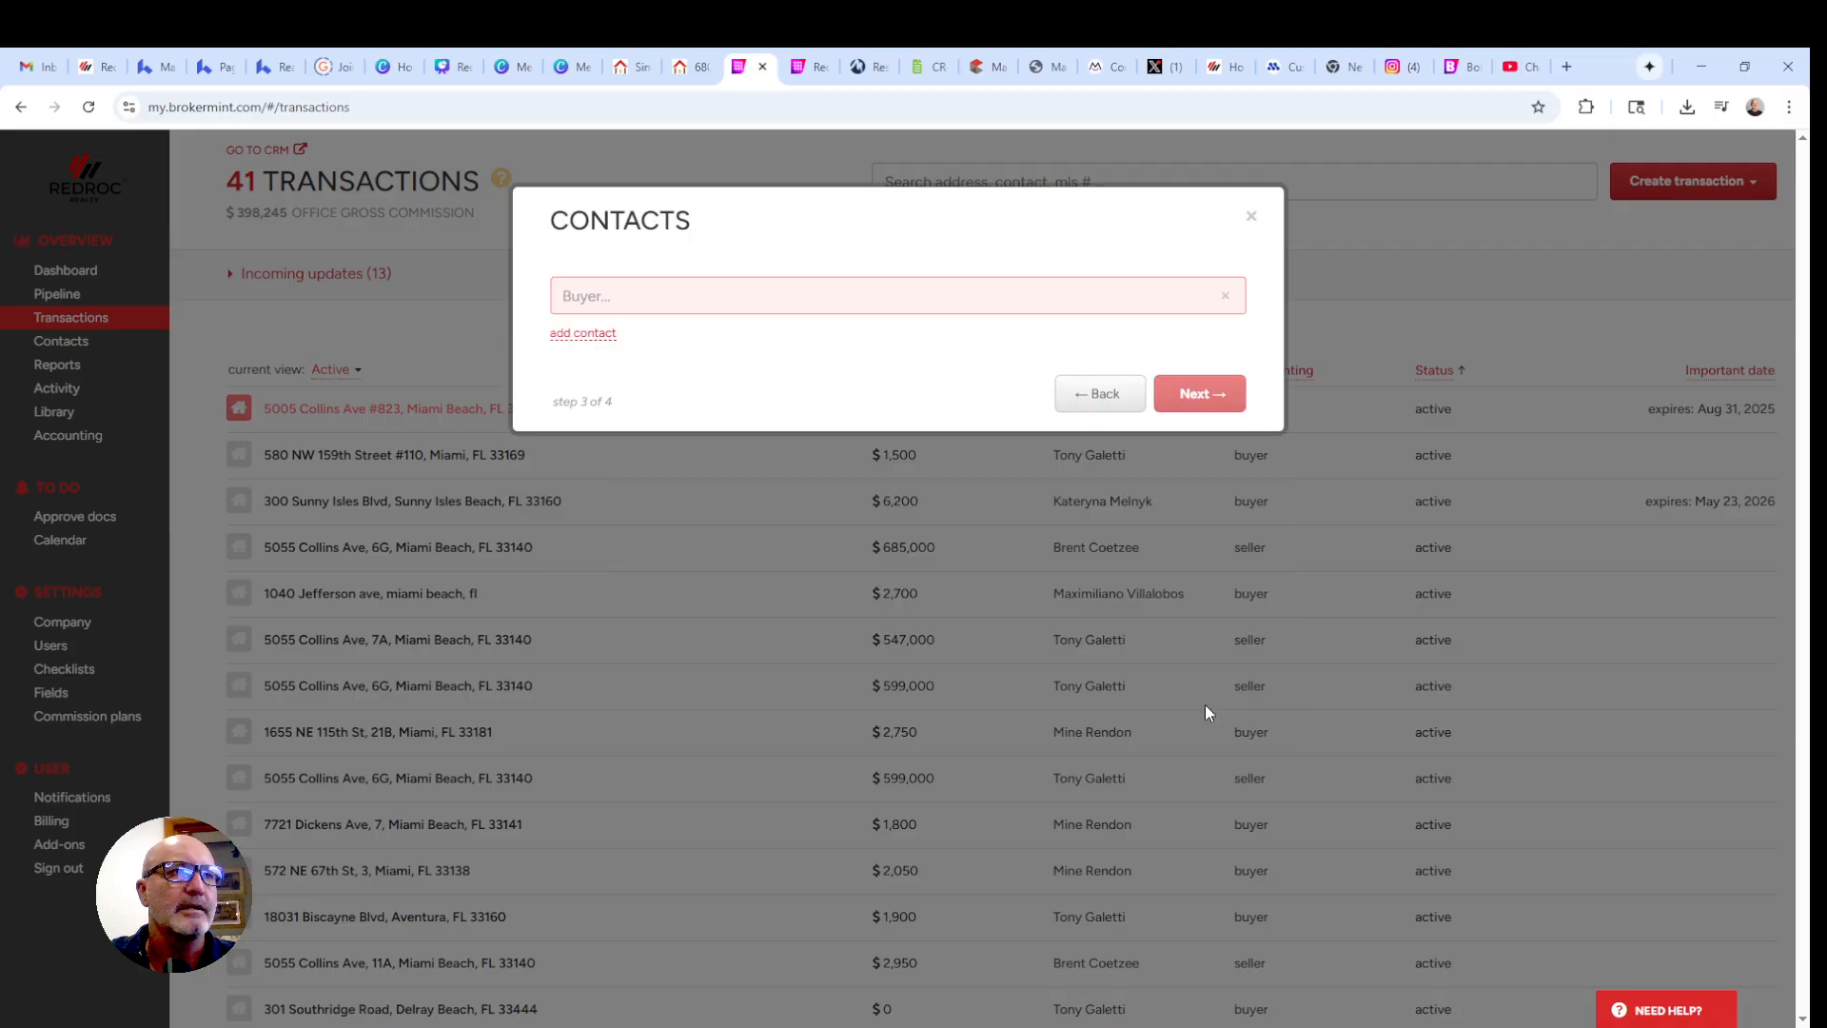
click(664, 297)
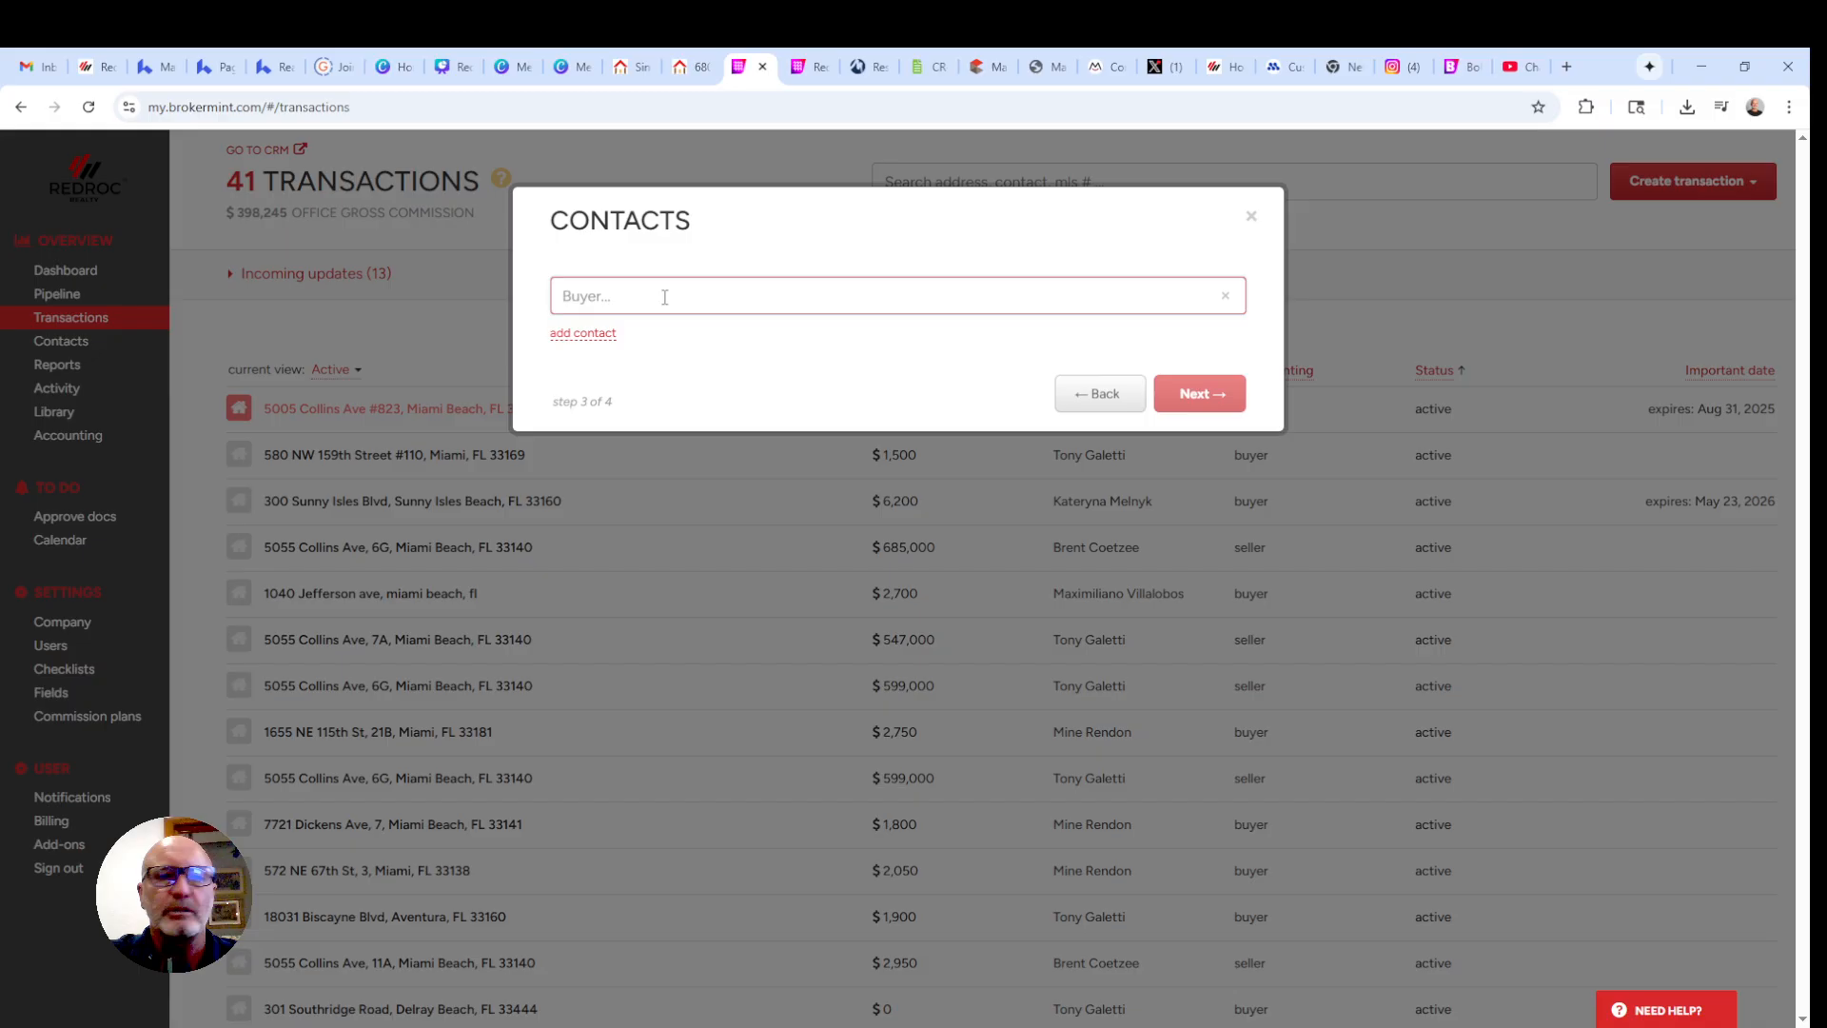
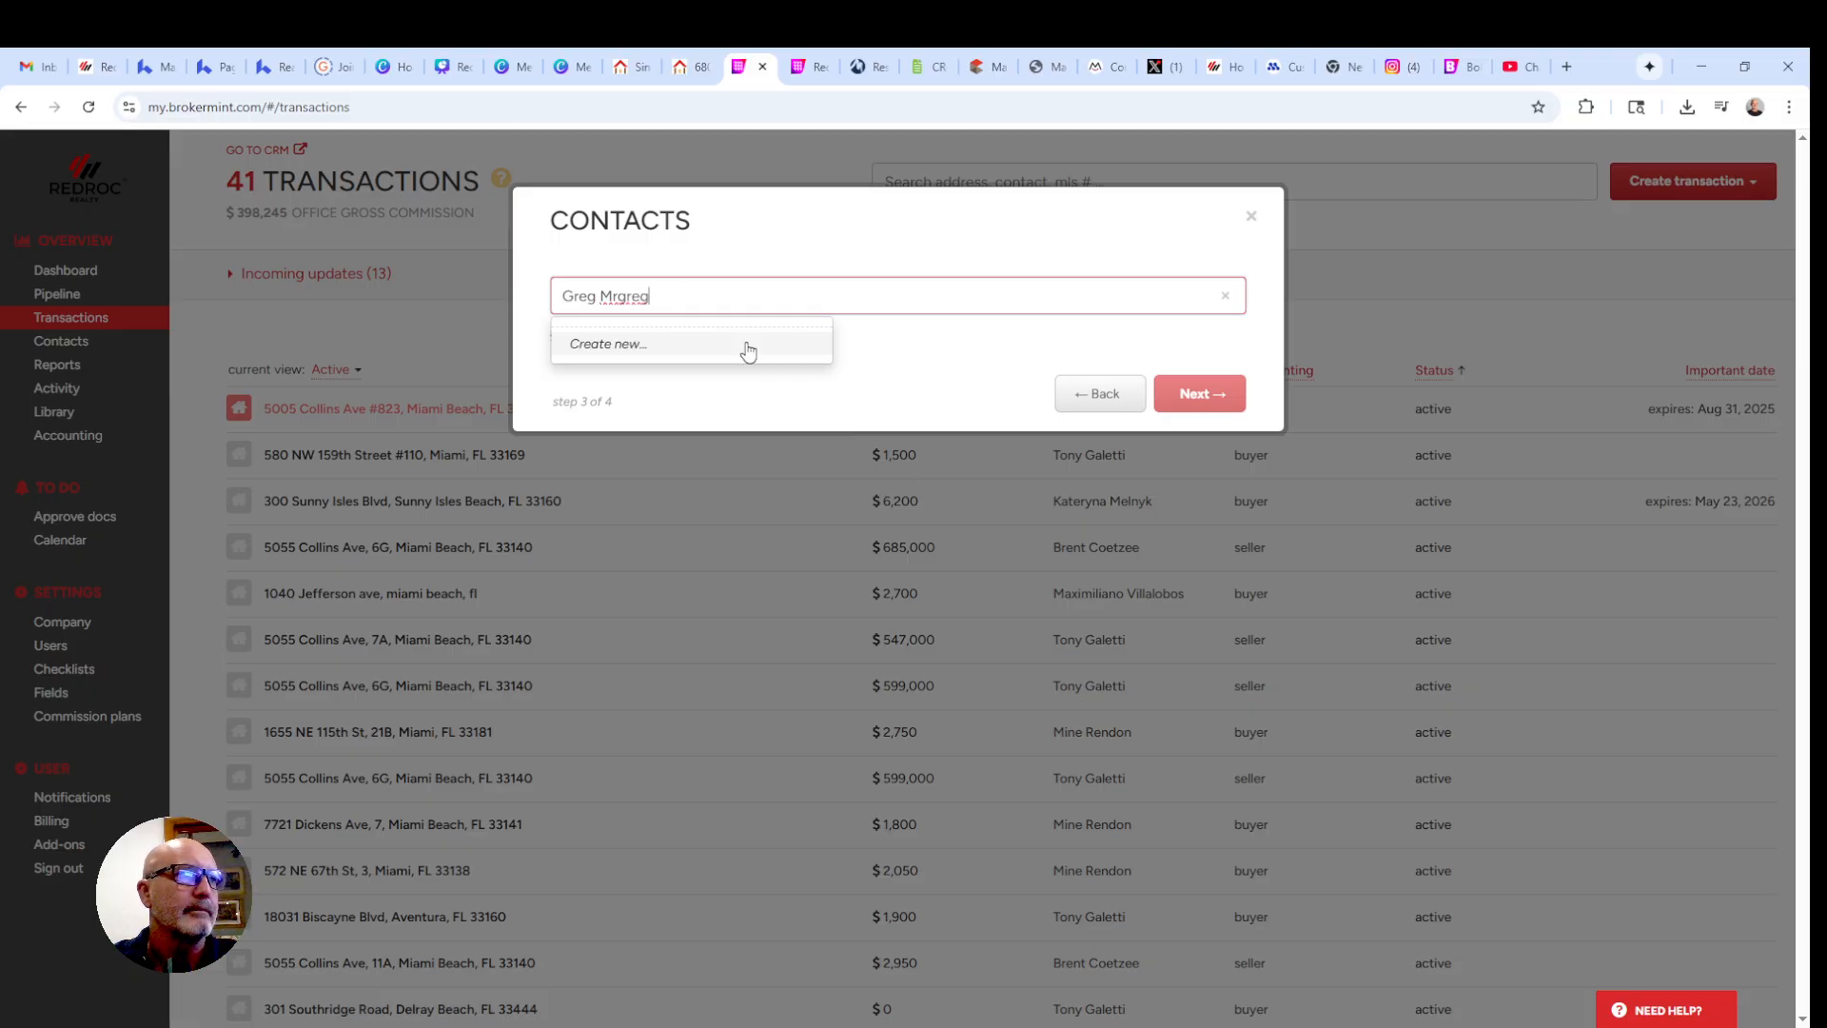
- Search existing contacts for the buyer's name, then choose to create a new contact
click(600, 344)
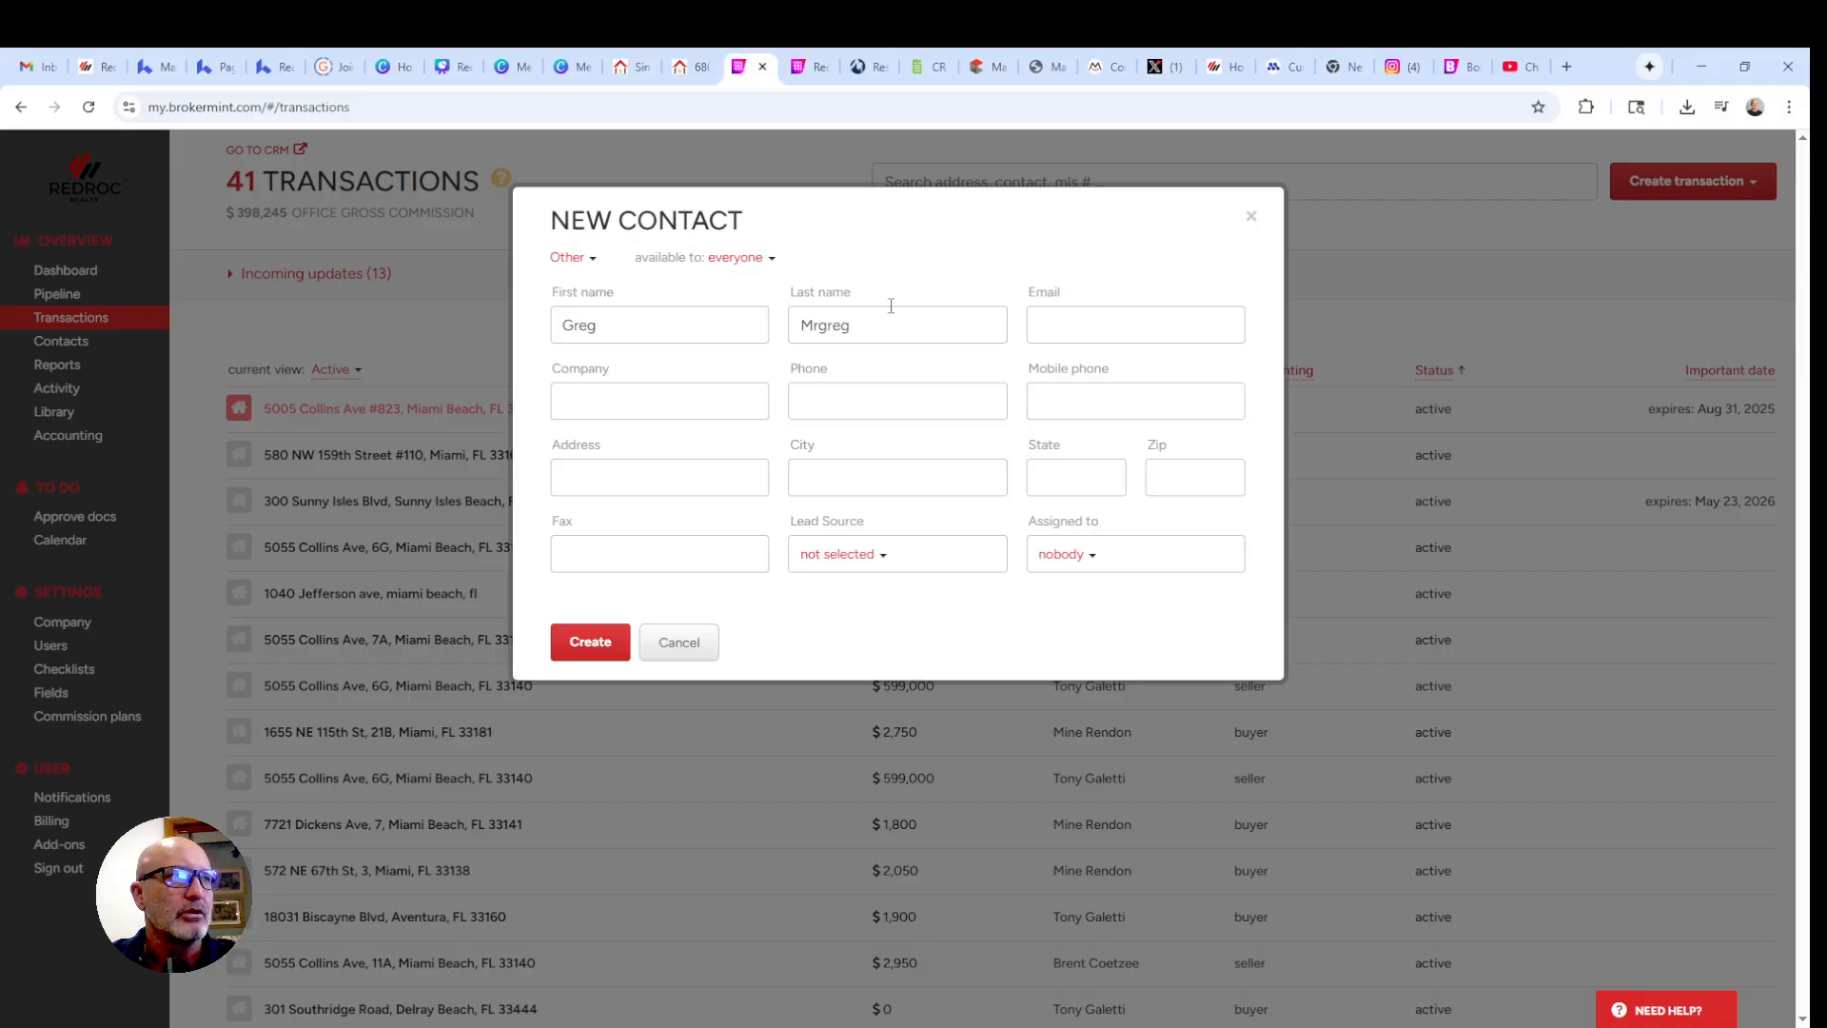
- Enter the buyer's e-mail, create the contact, and proceed to Checklist Settings
click(1068, 317)
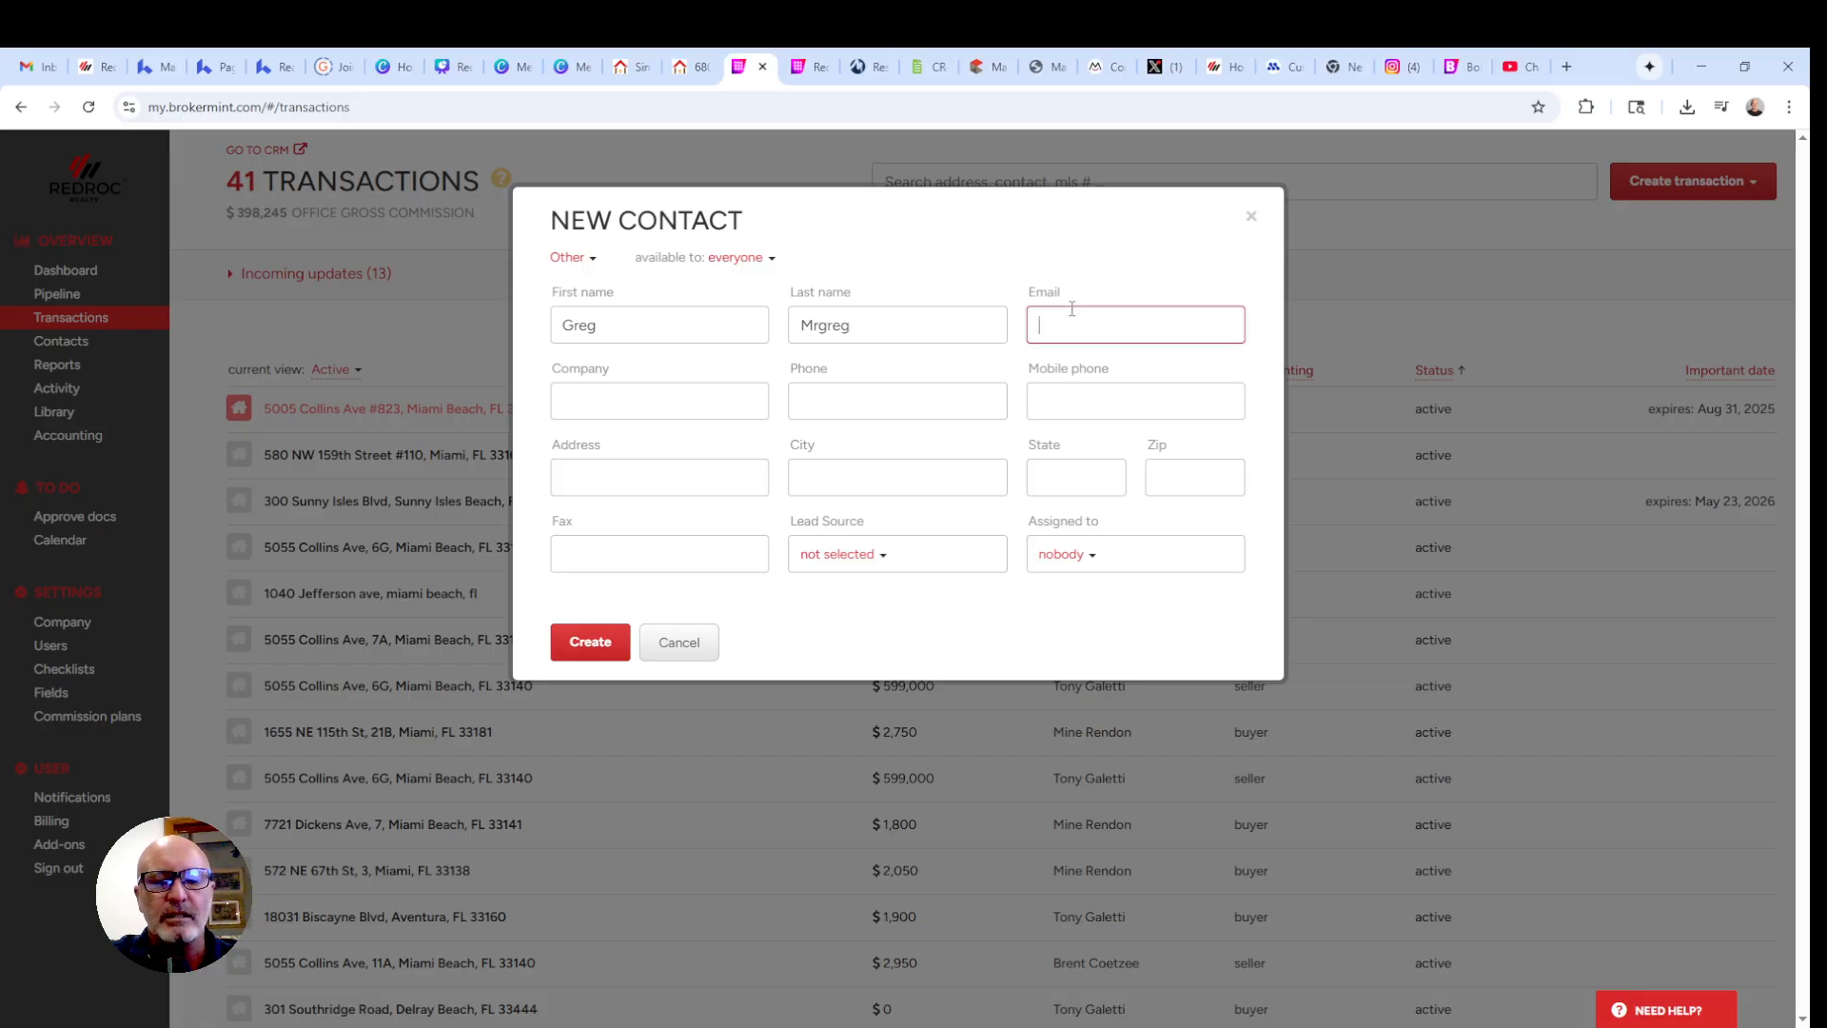
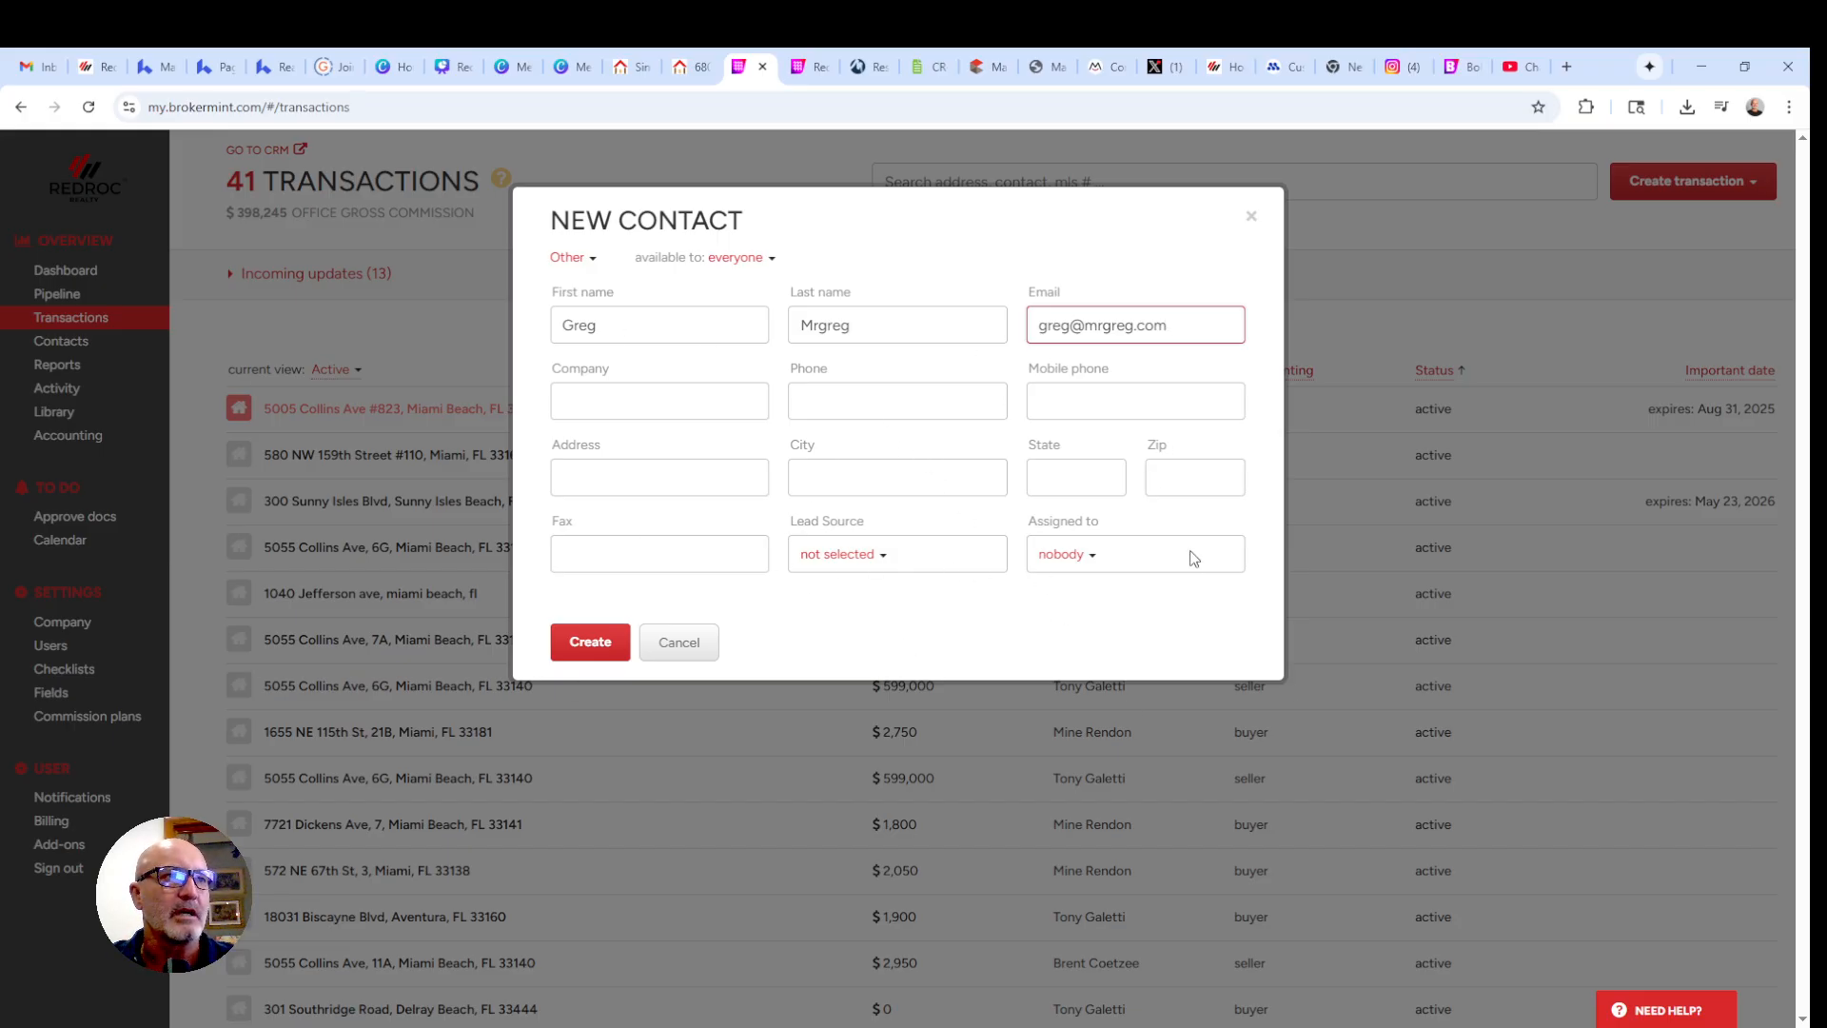
click(588, 644)
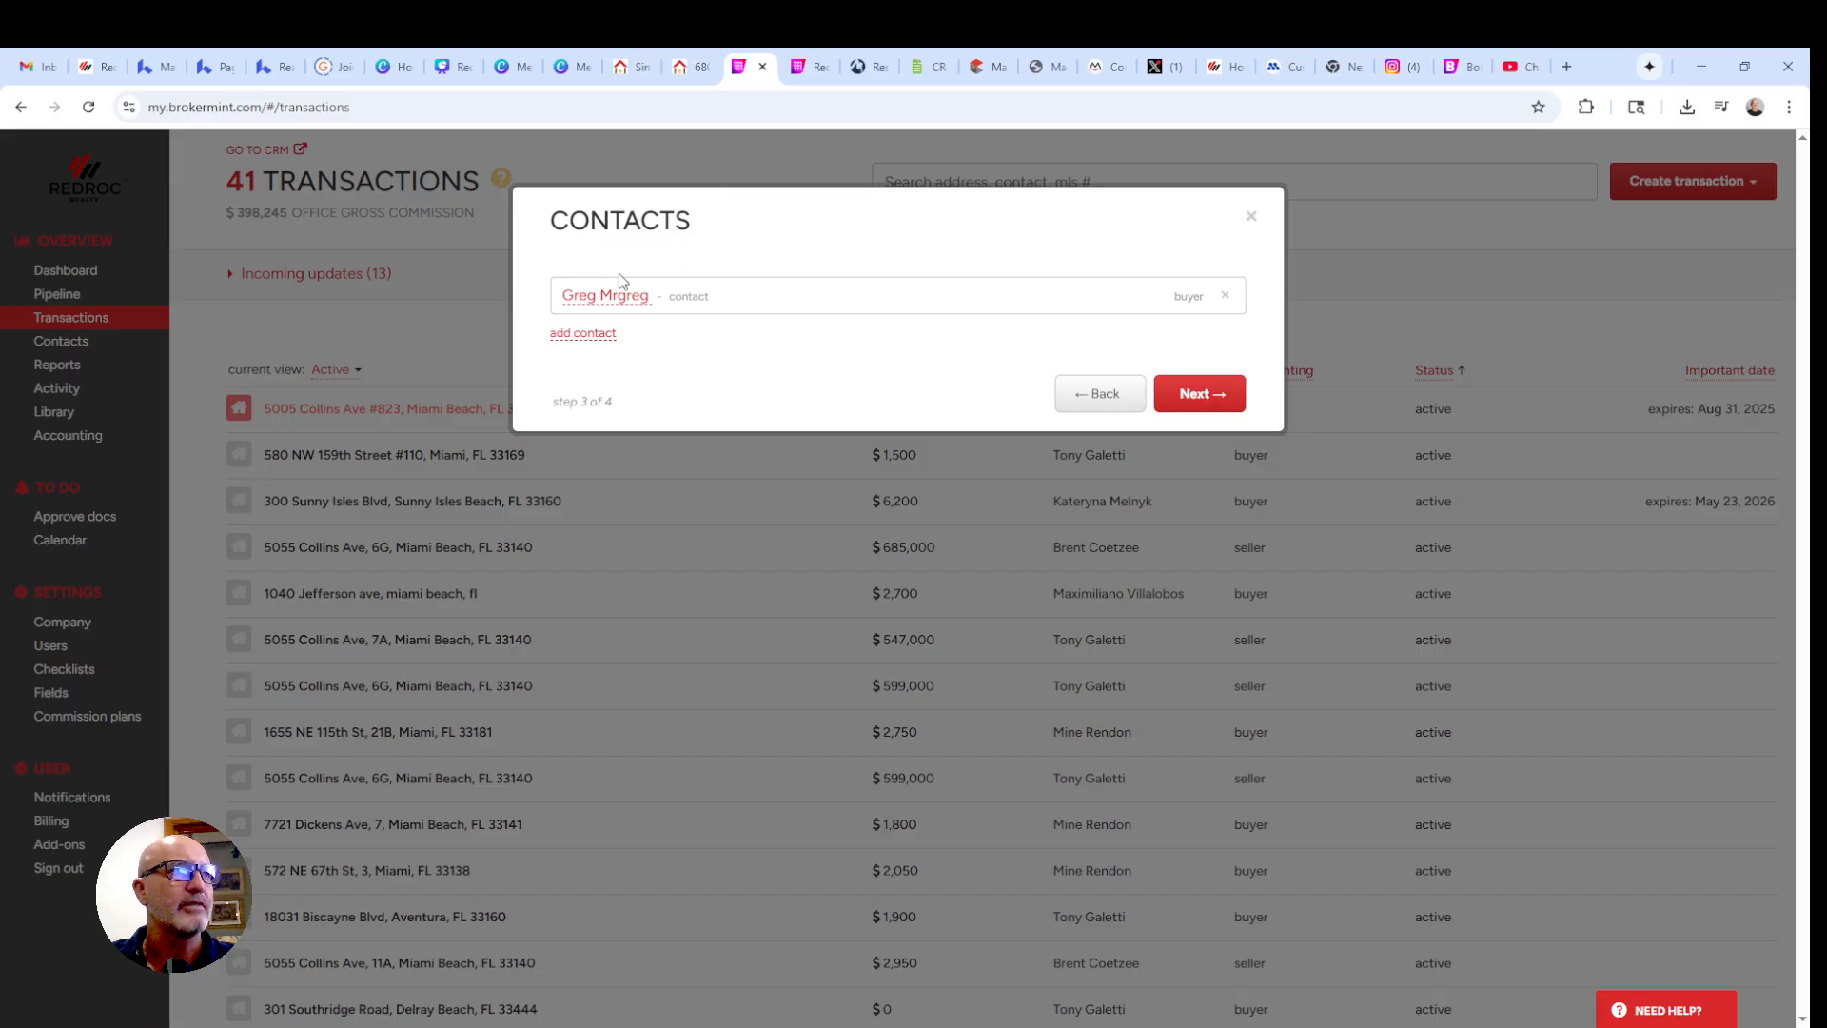
click(1197, 399)
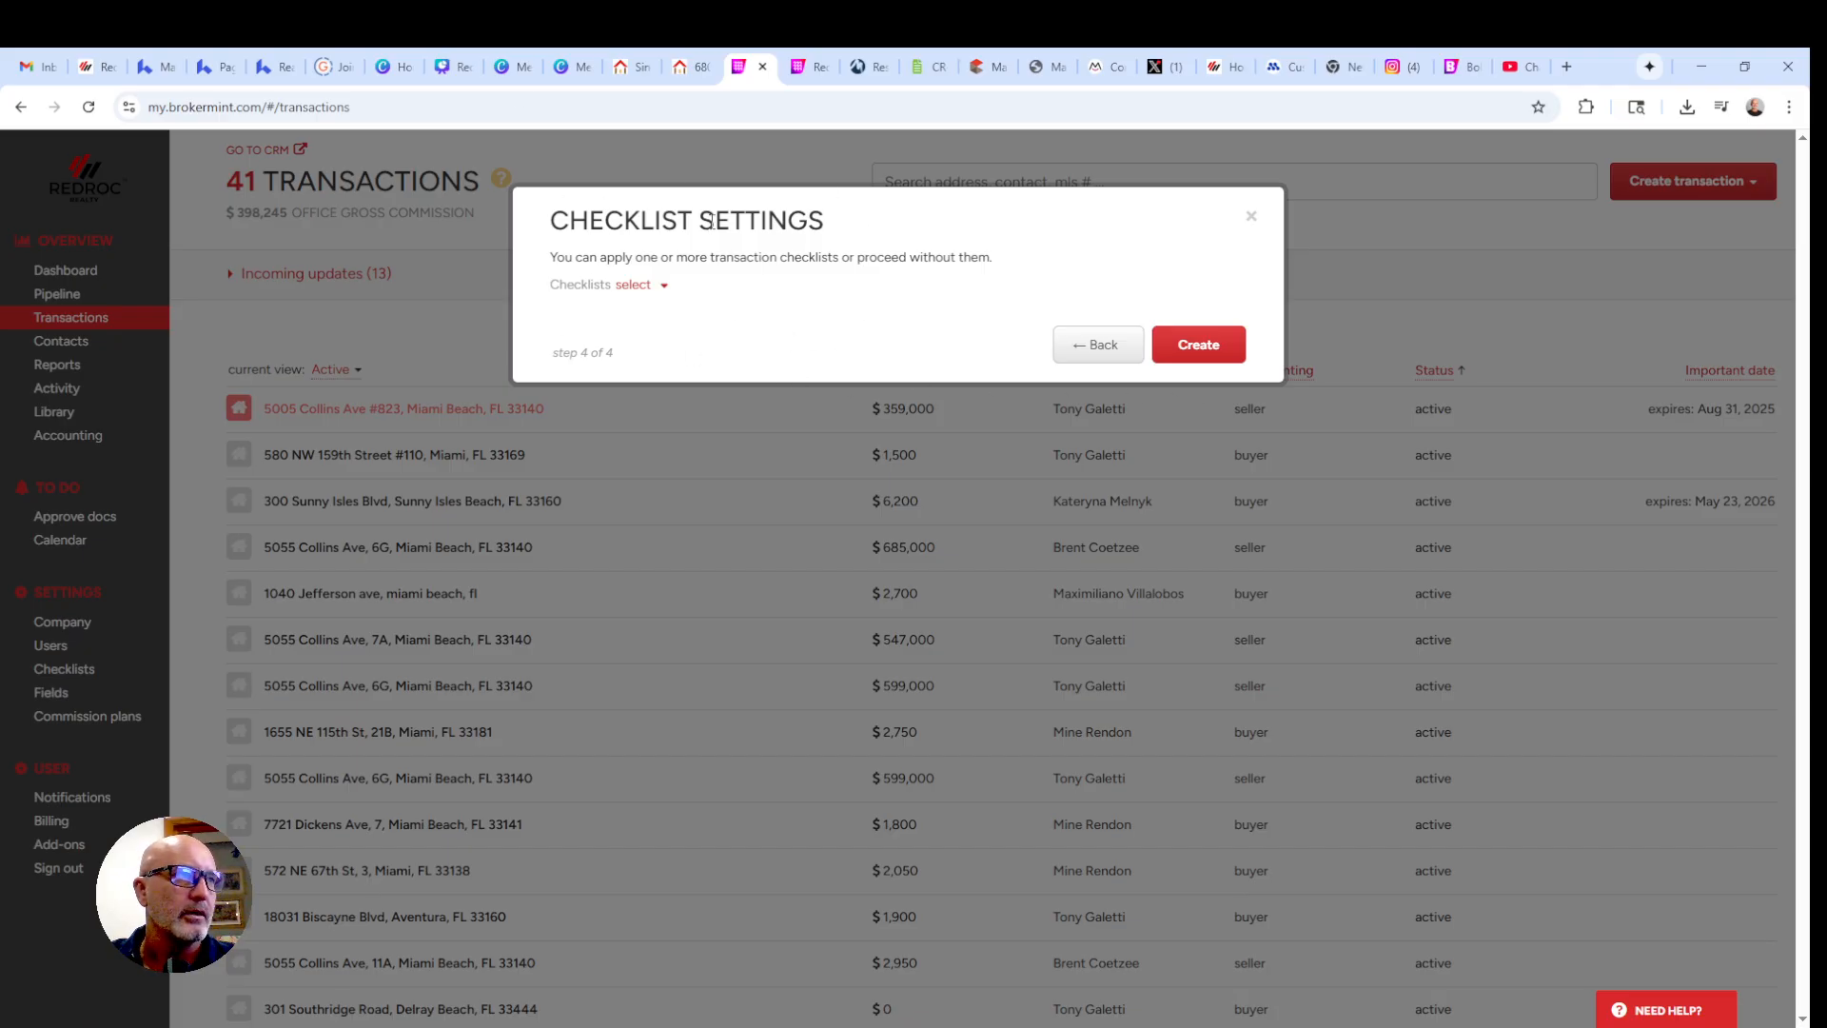
- Select the Buyer Representation & Transaction checklist and create the transaction
click(643, 286)
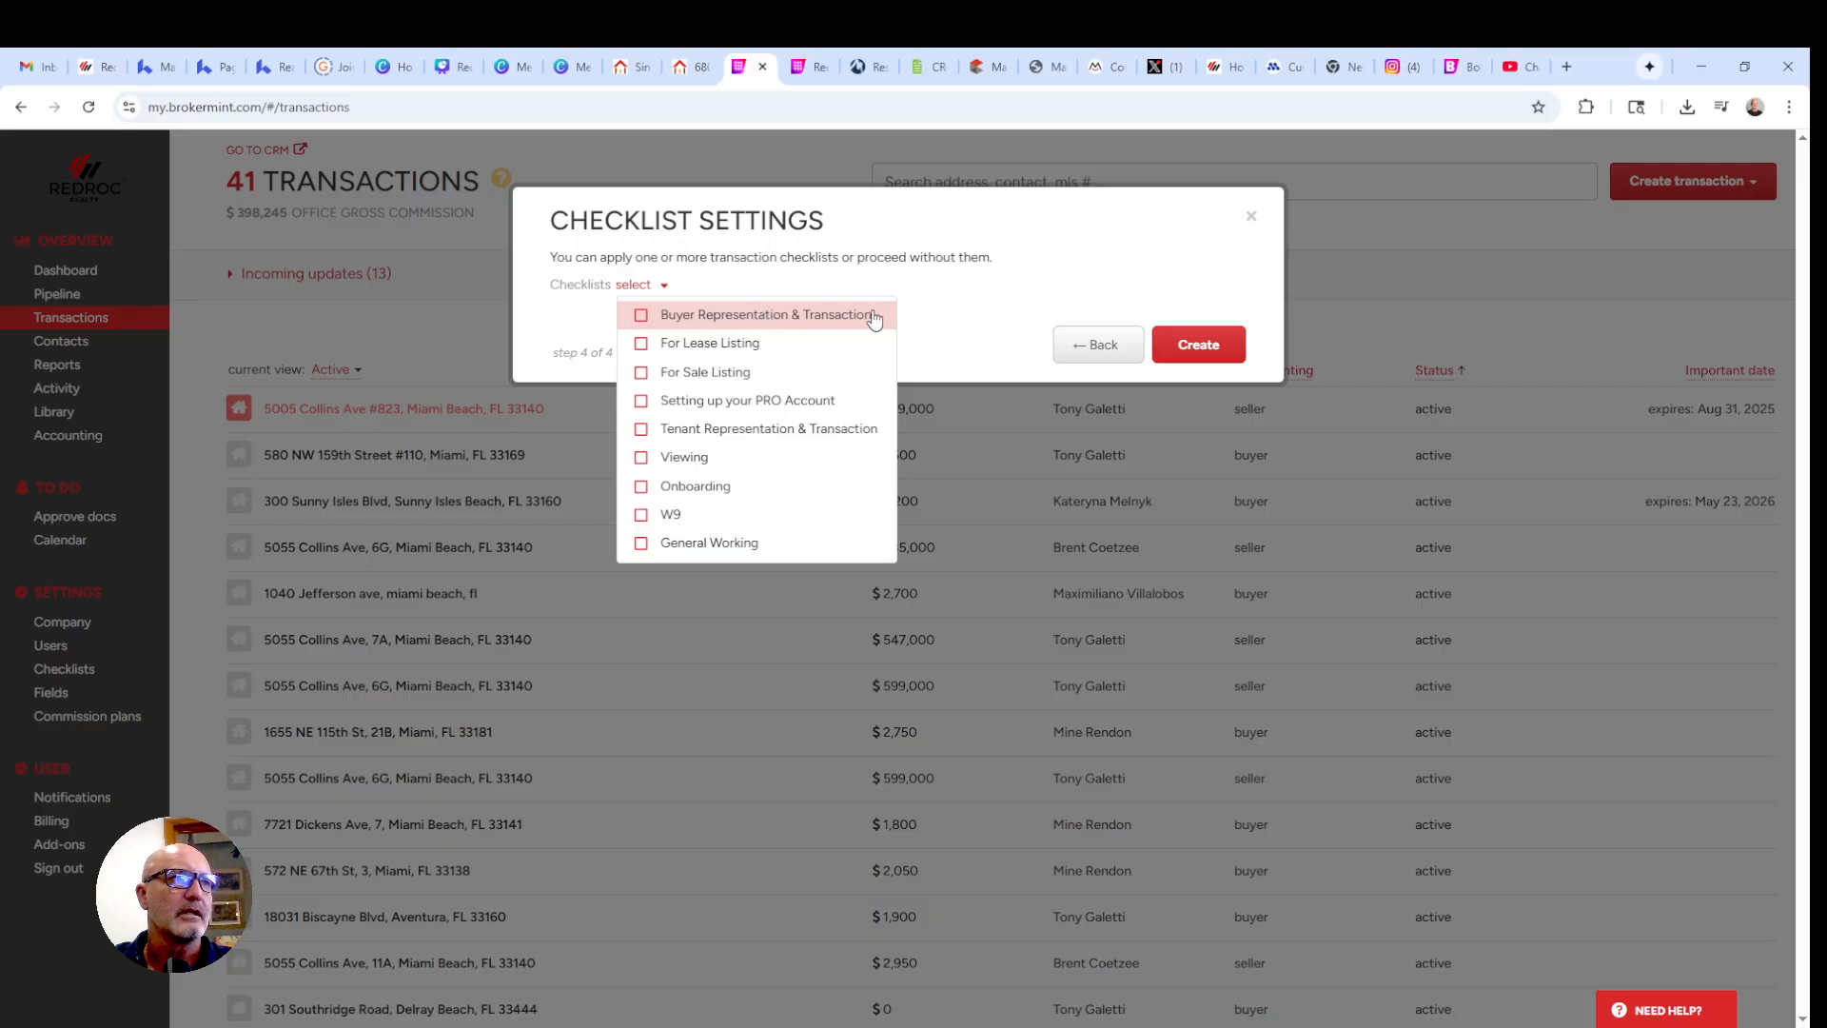
click(642, 316)
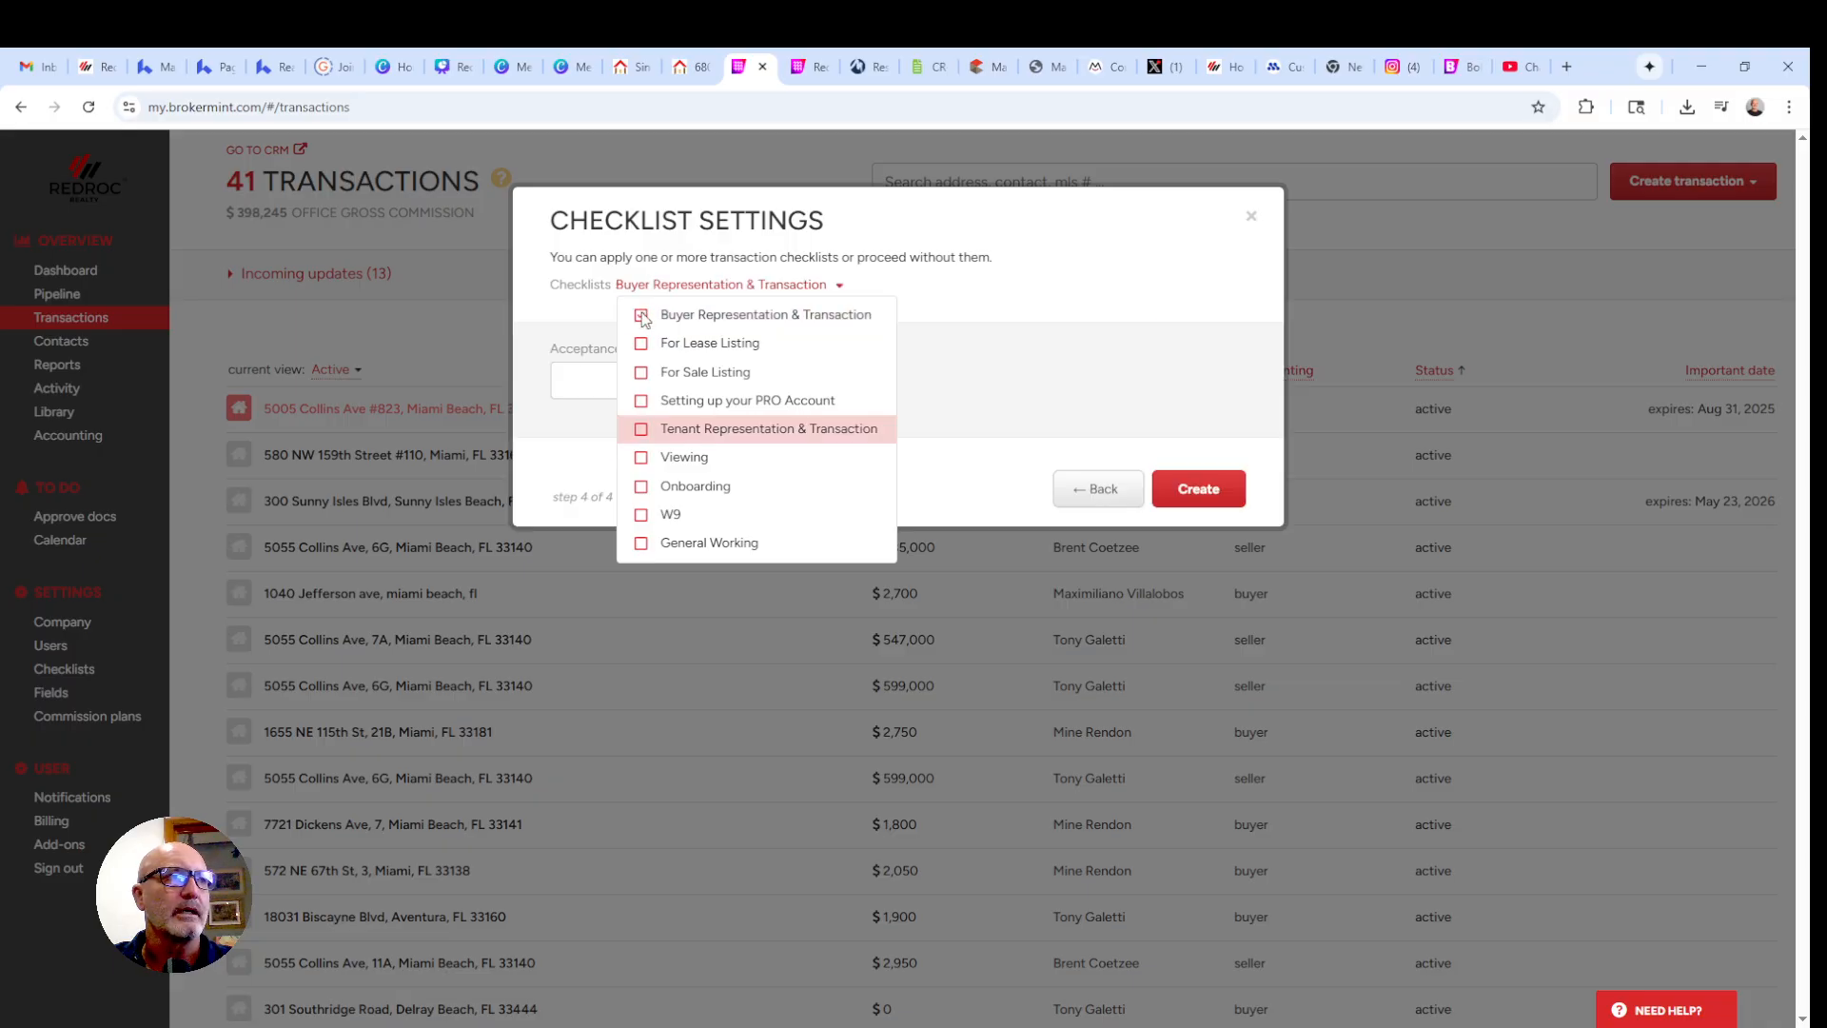
click(1196, 495)
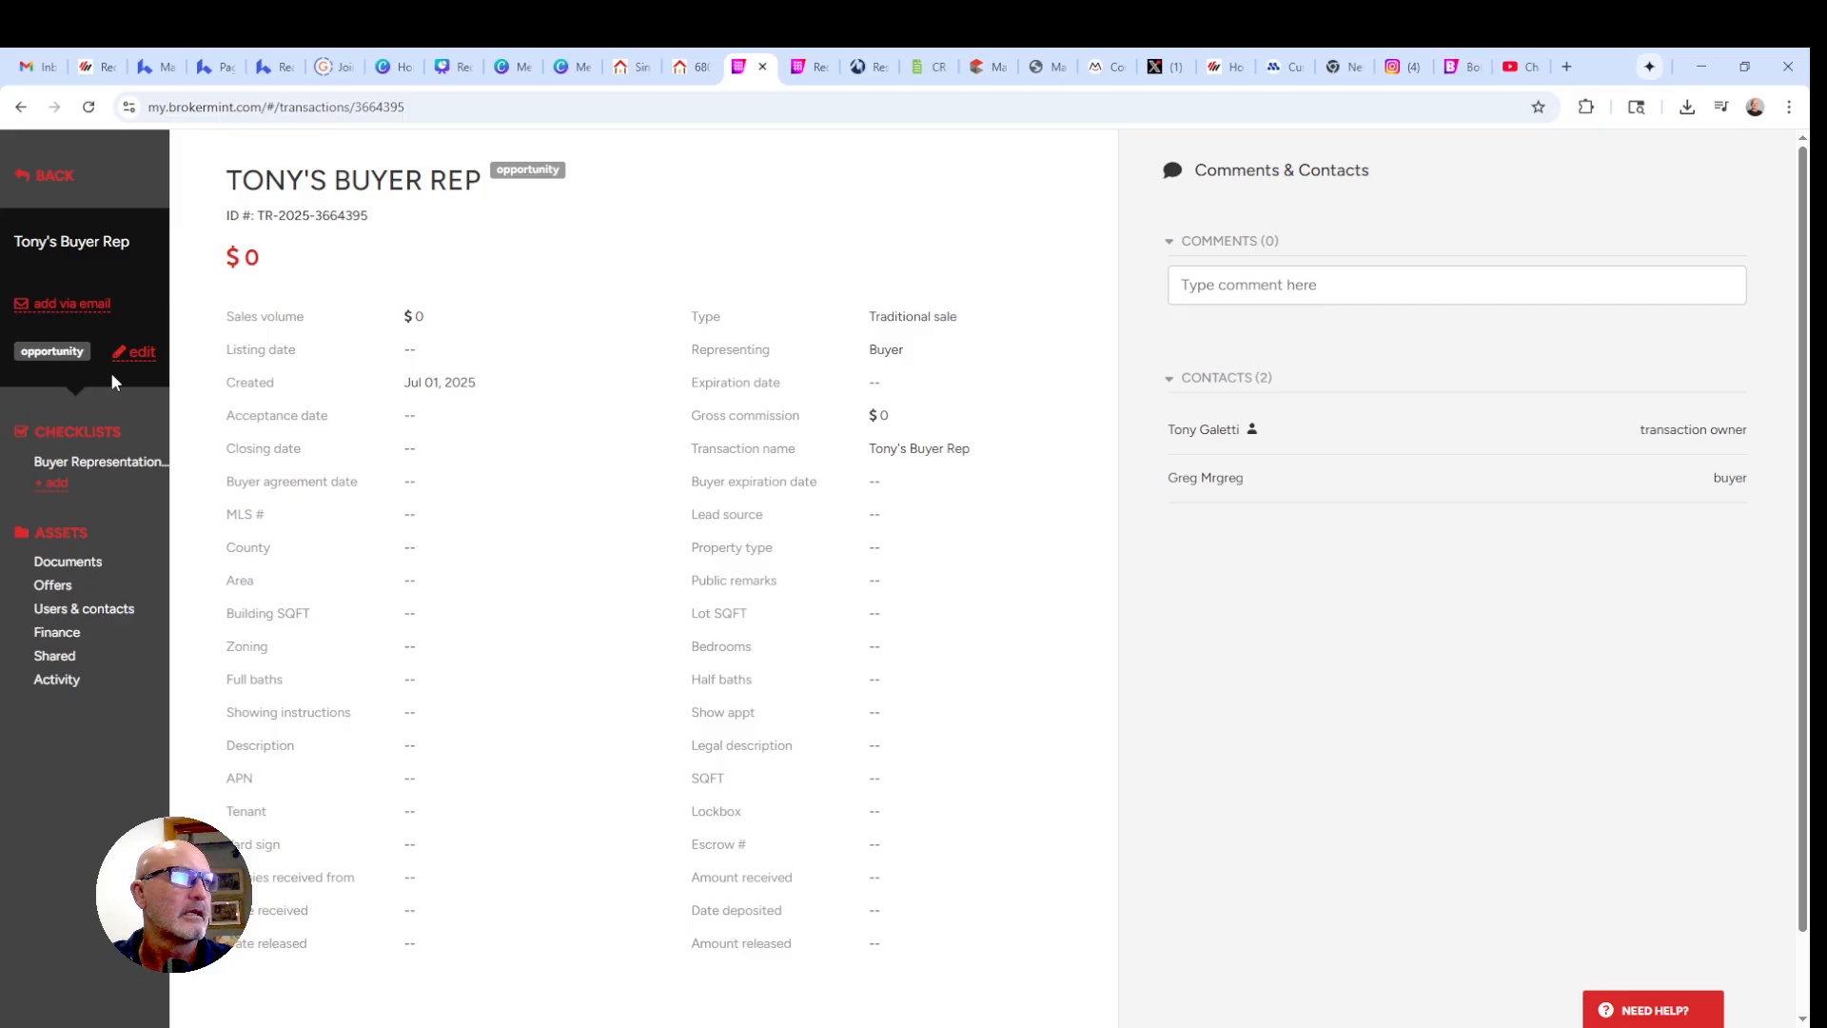
- Open the Buyer Representation & Transaction checklist and start adding another checklist
click(81, 467)
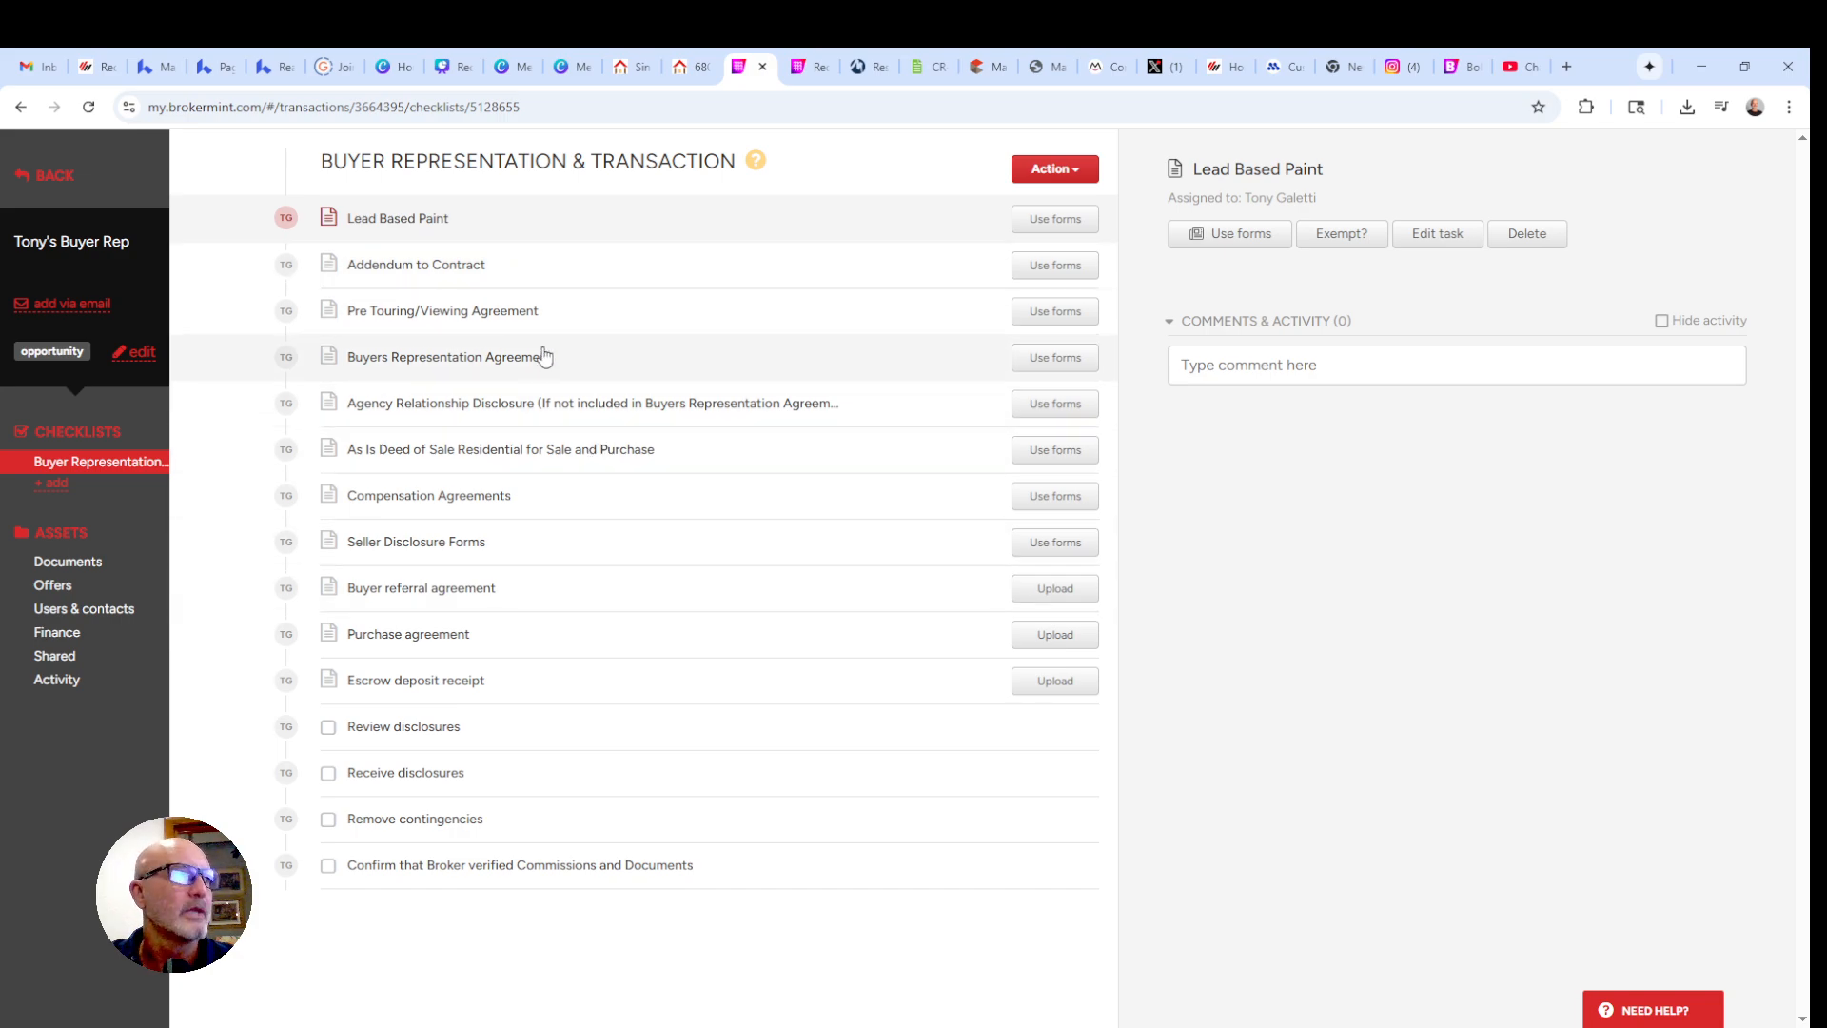
click(54, 484)
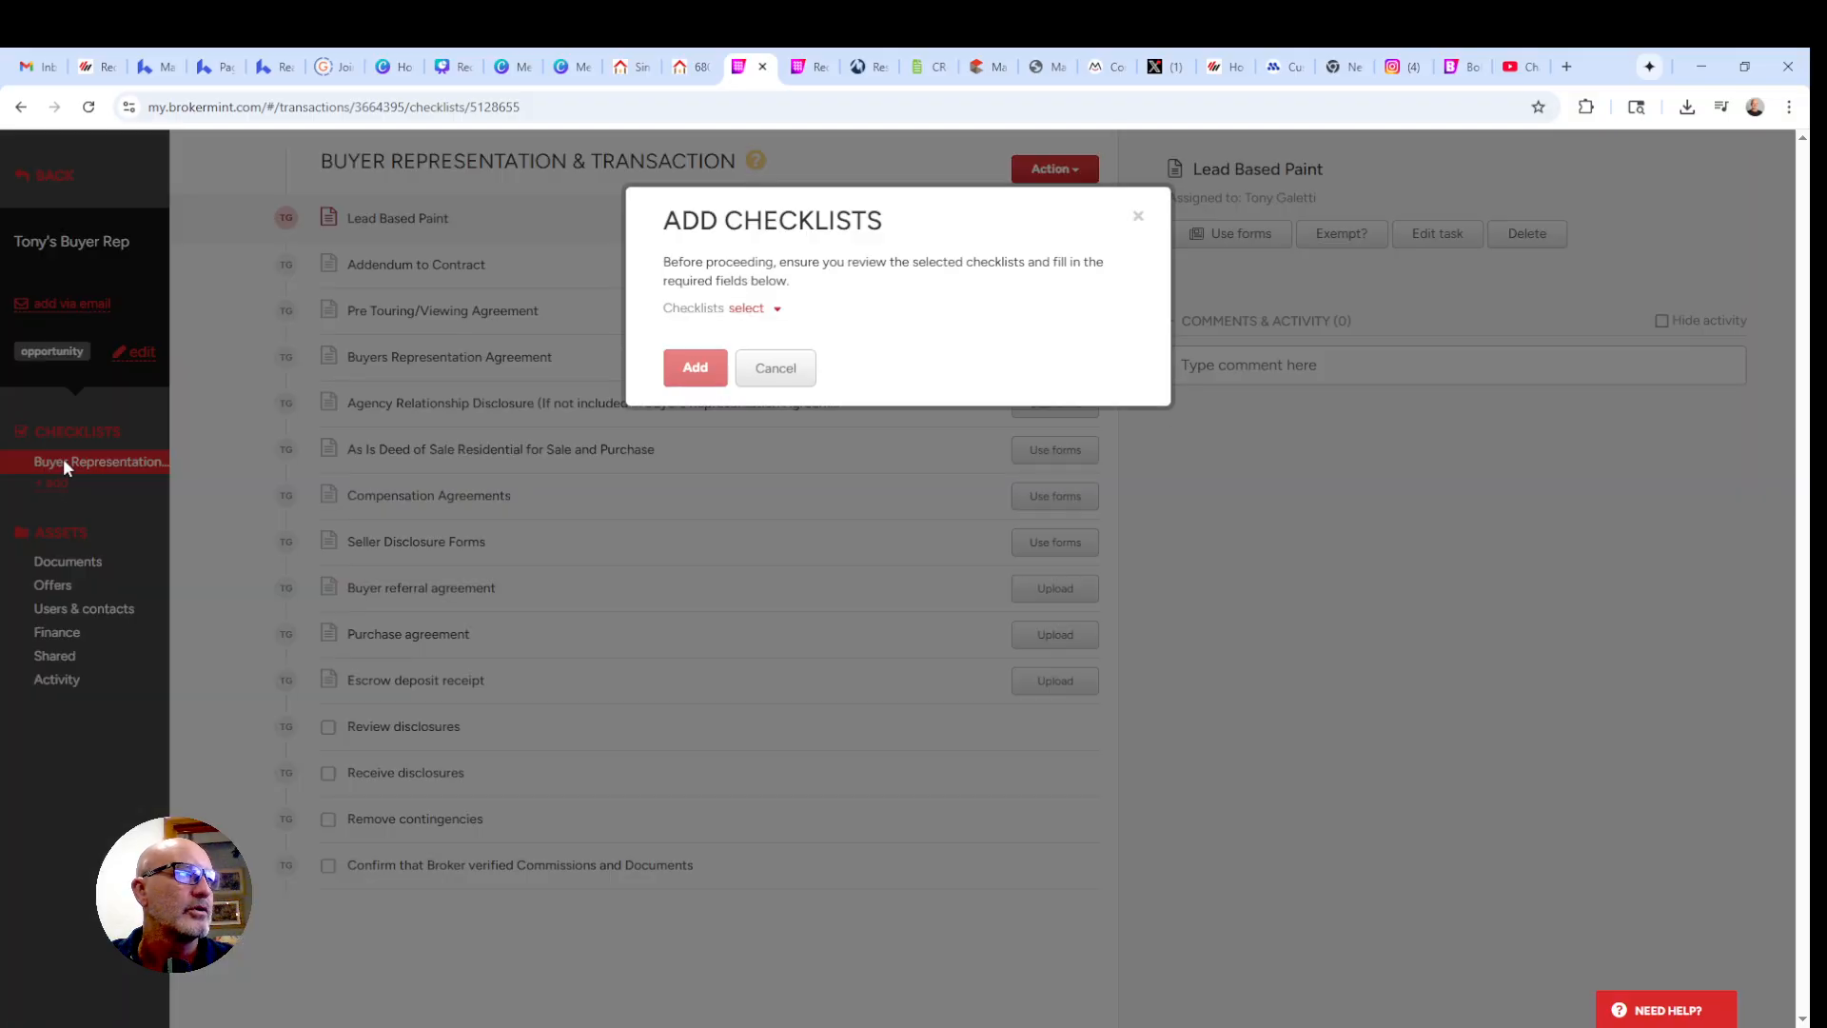
- Add the W9 checklist, then go back to the Buyer Representation & Transaction checklist
click(744, 314)
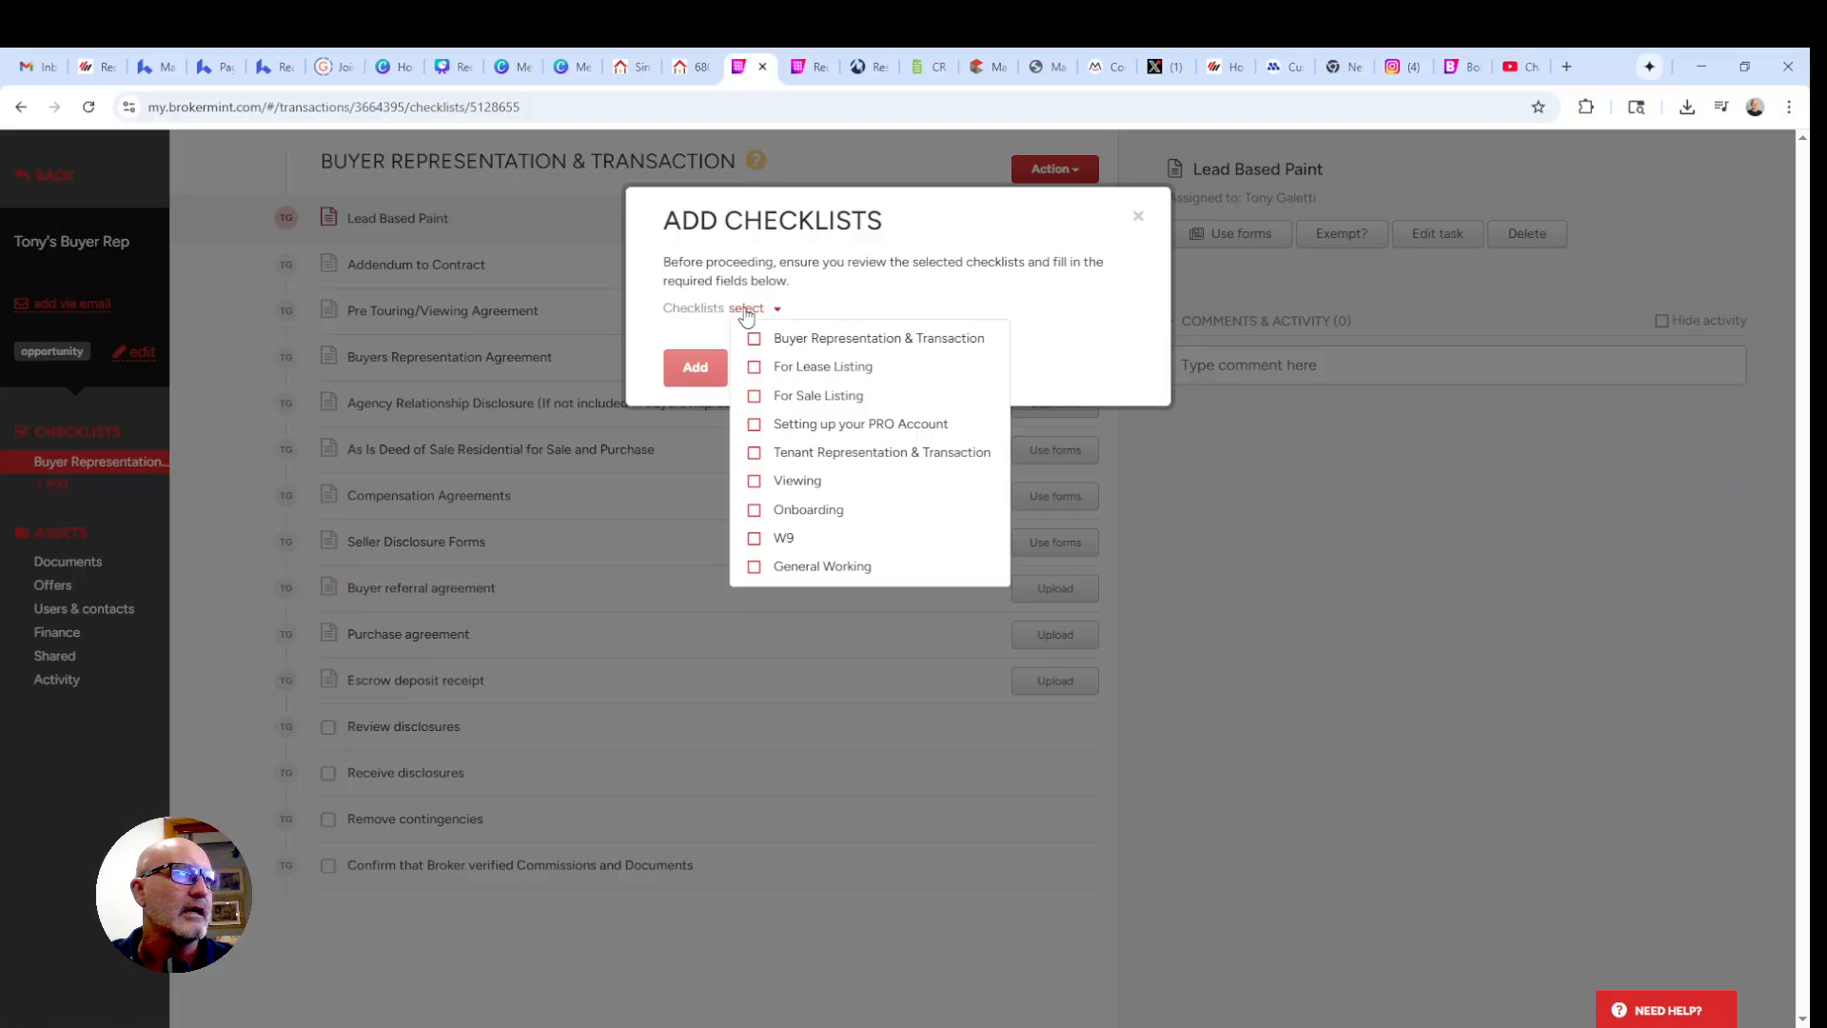
click(783, 539)
click(681, 369)
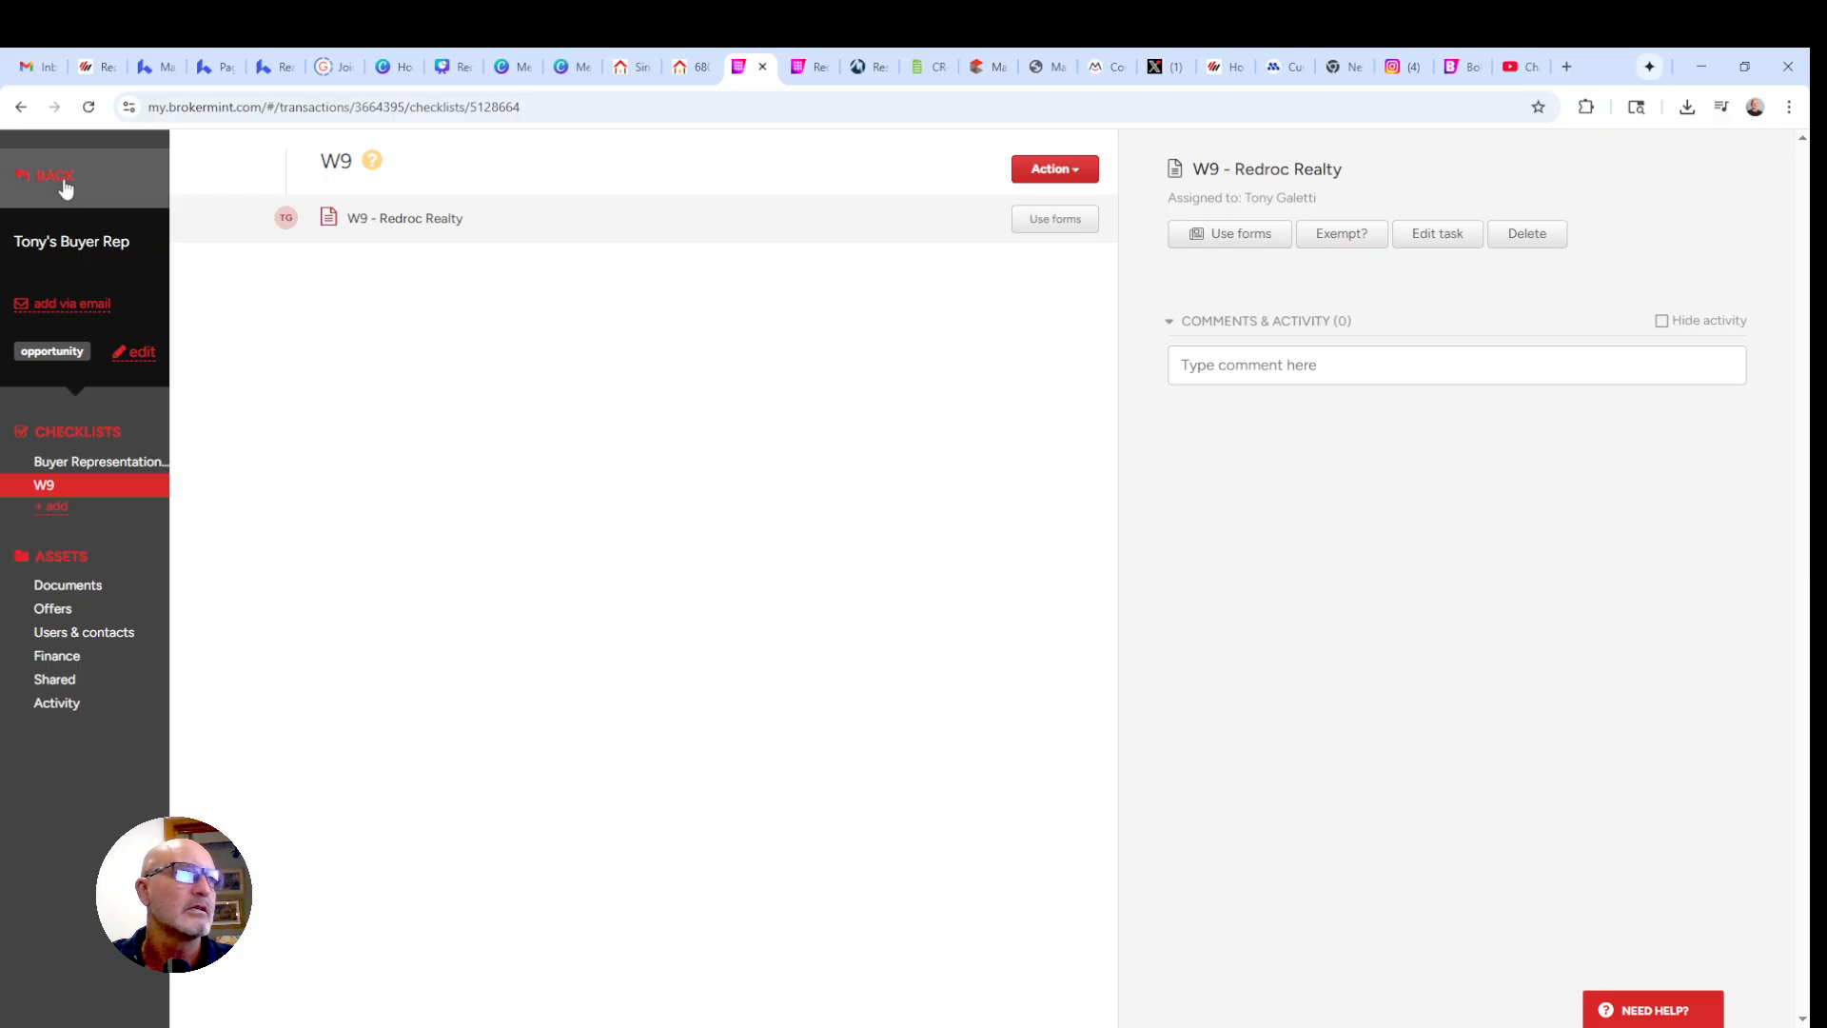
click(99, 465)
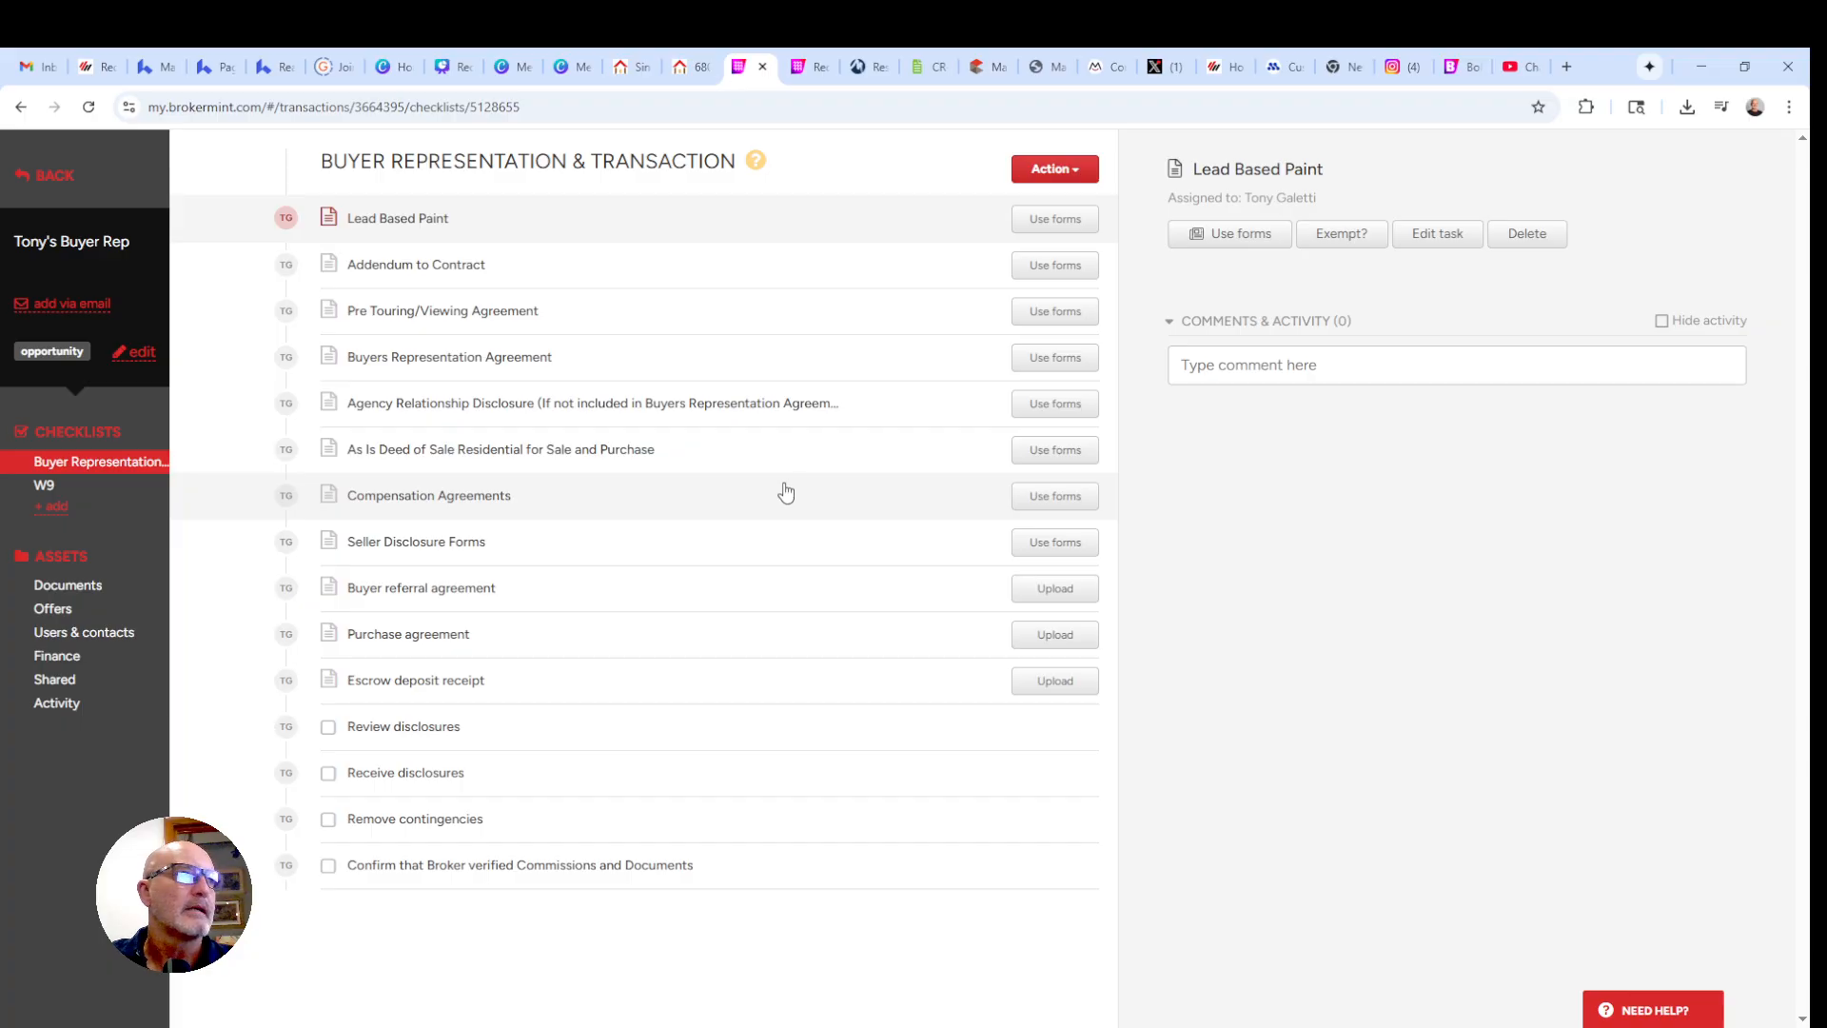